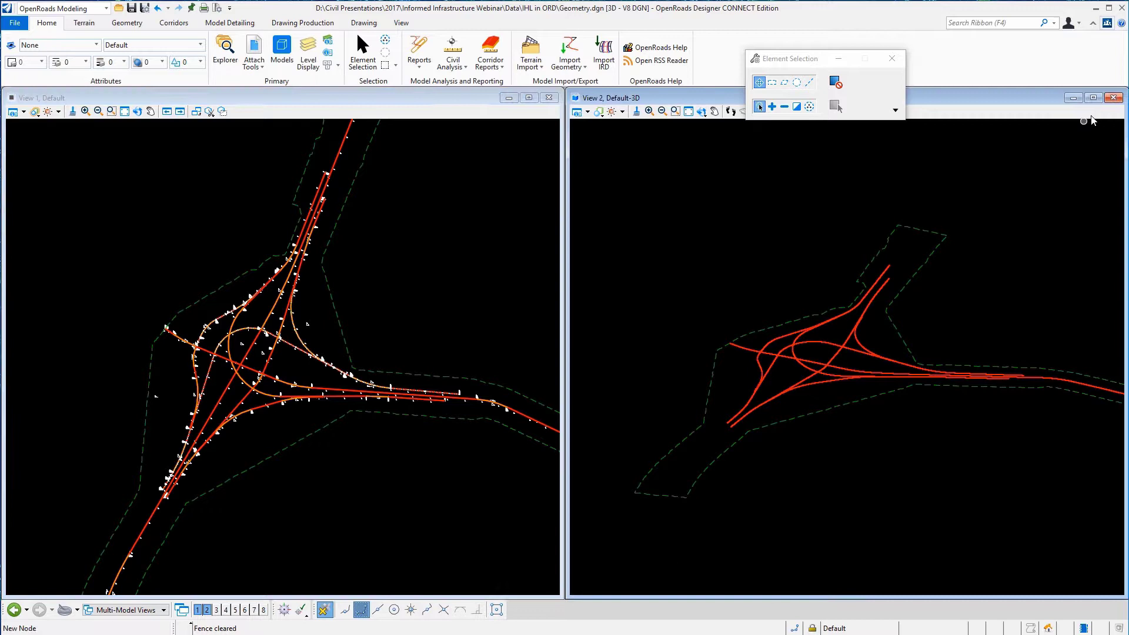
Maximize the Default-3D view and rotate it to a low oblique angle over the interchange
click(1093, 98)
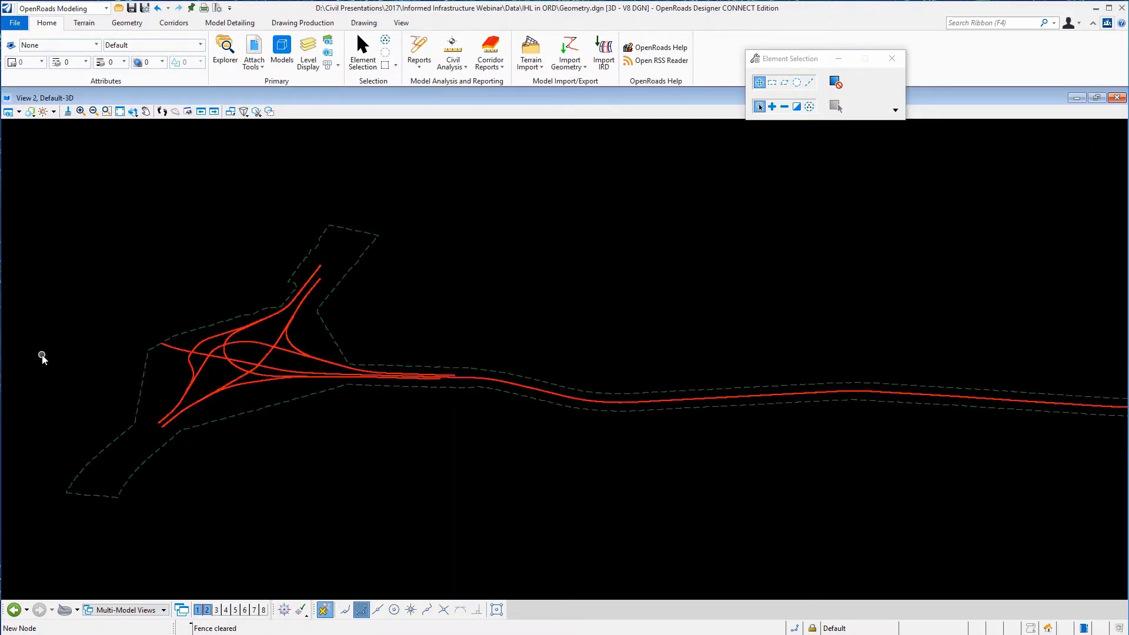
scroll(55, 353, up, 2)
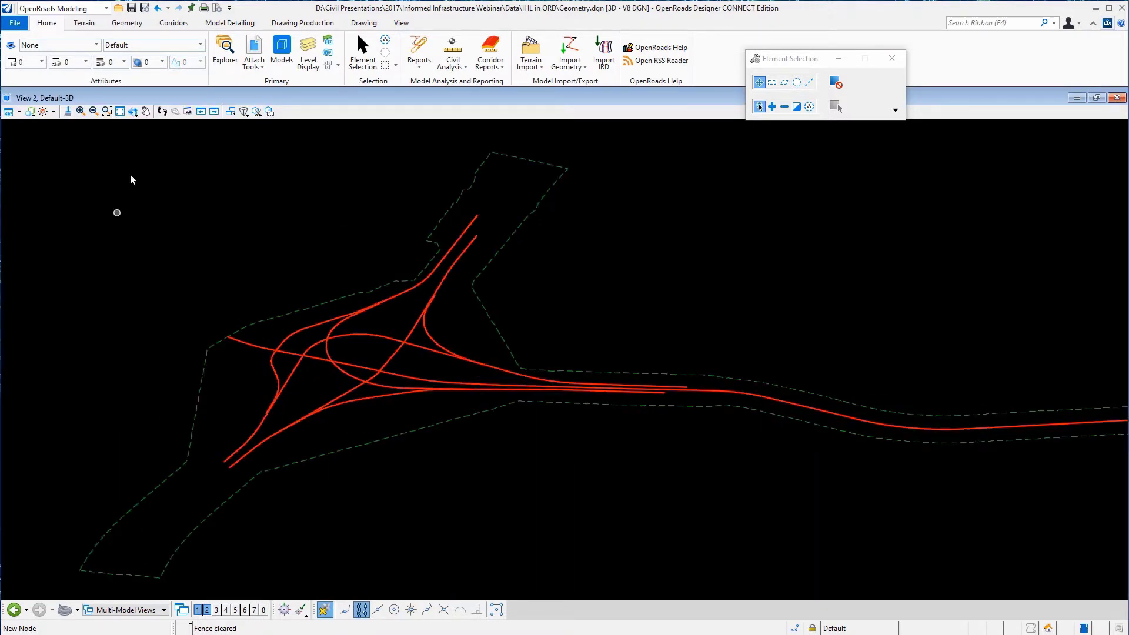
click(133, 112)
click(317, 413)
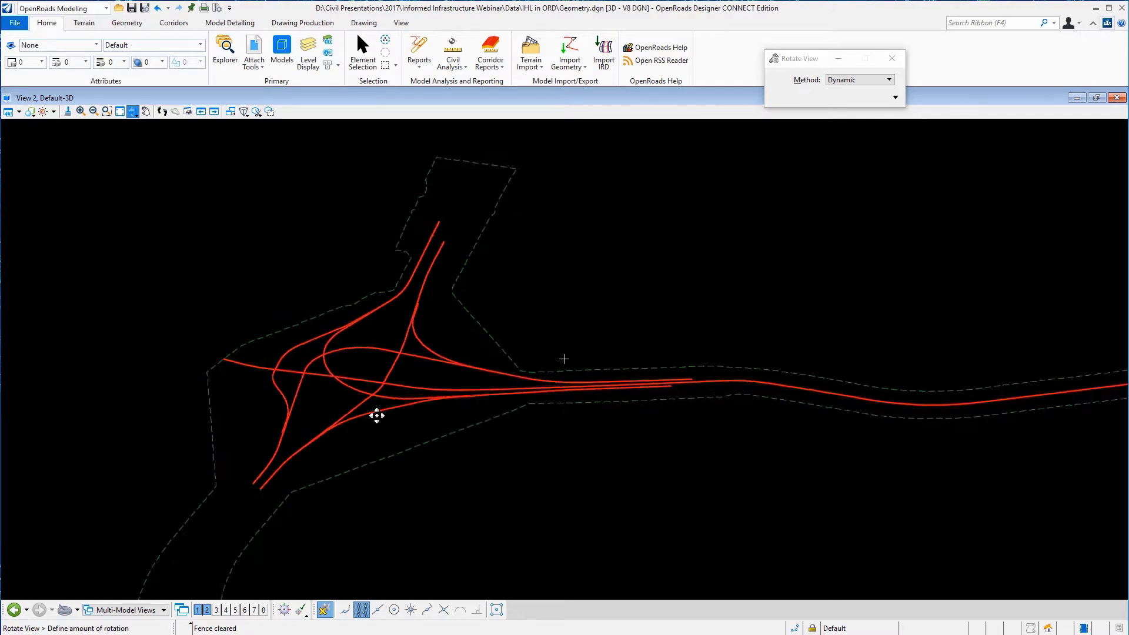
click(389, 387)
right_click(457, 427)
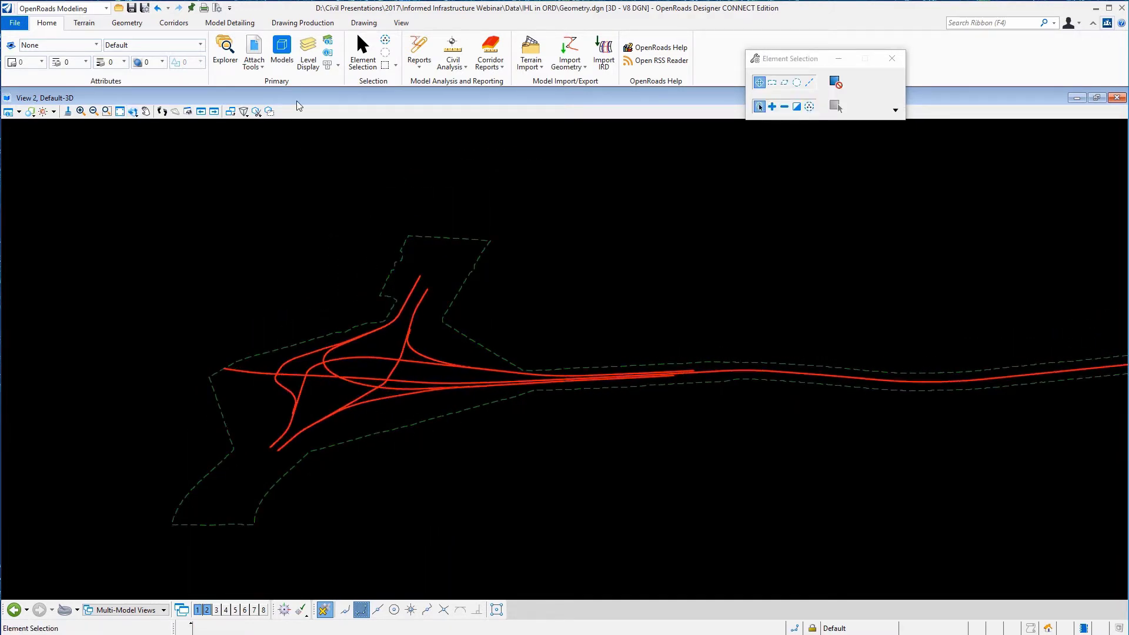
Turn on major and minor contours for the OG terrain model through its boundary
click(475, 267)
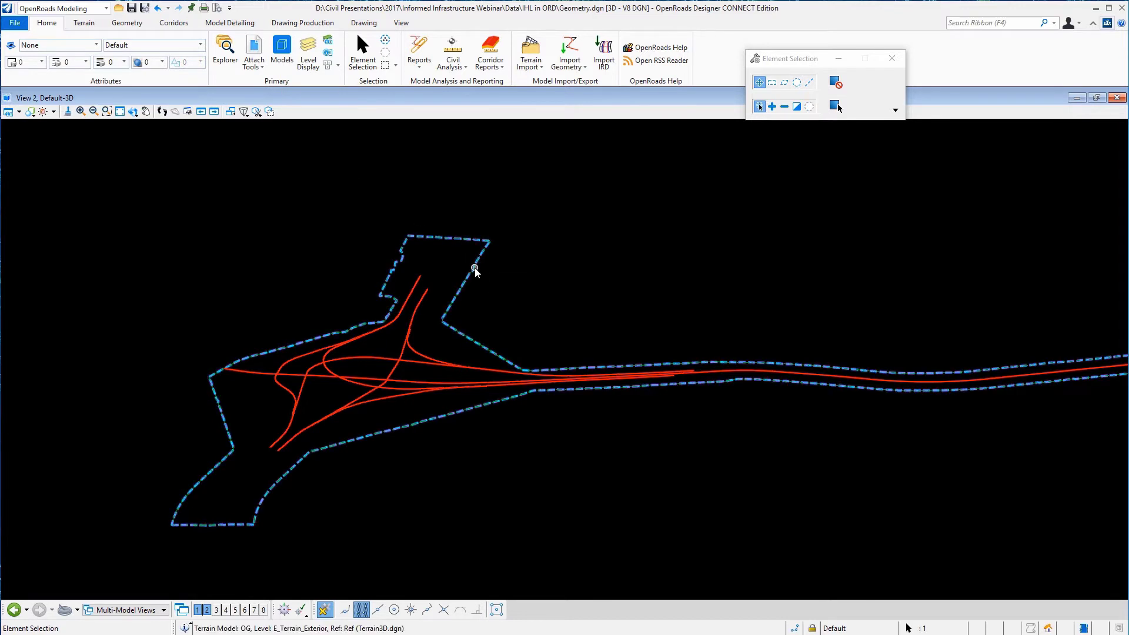
click(491, 262)
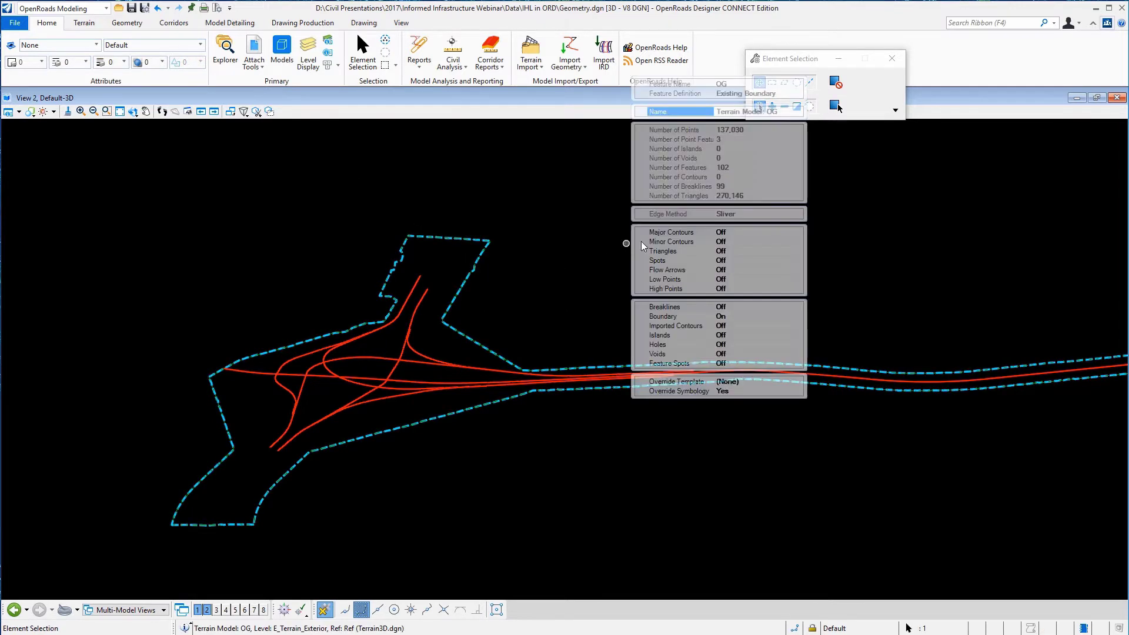
click(733, 233)
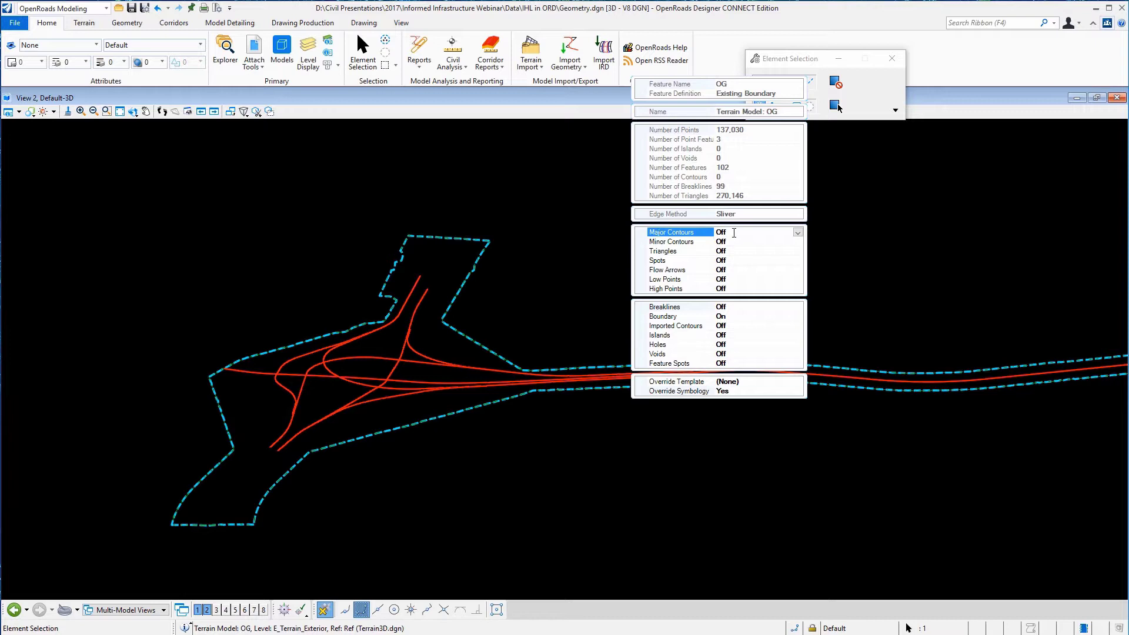
double_click(734, 233)
double_click(735, 242)
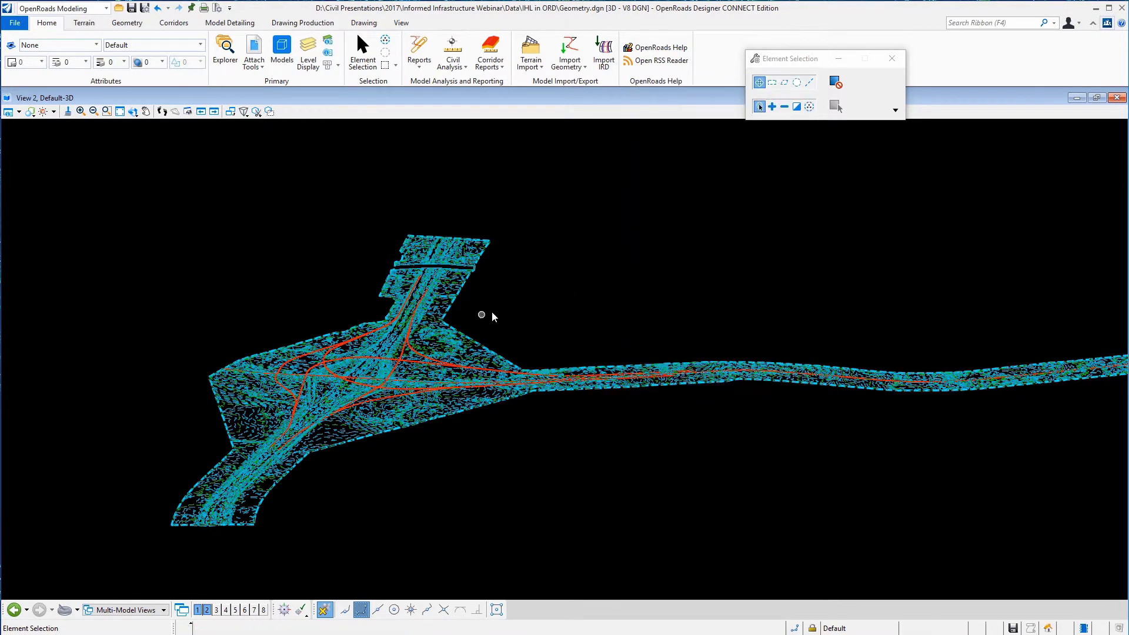
Attach HighRes_Imagery.dgn from the DATA folder as a reference with Coincident - World orientation, then close the reference list
click(254, 47)
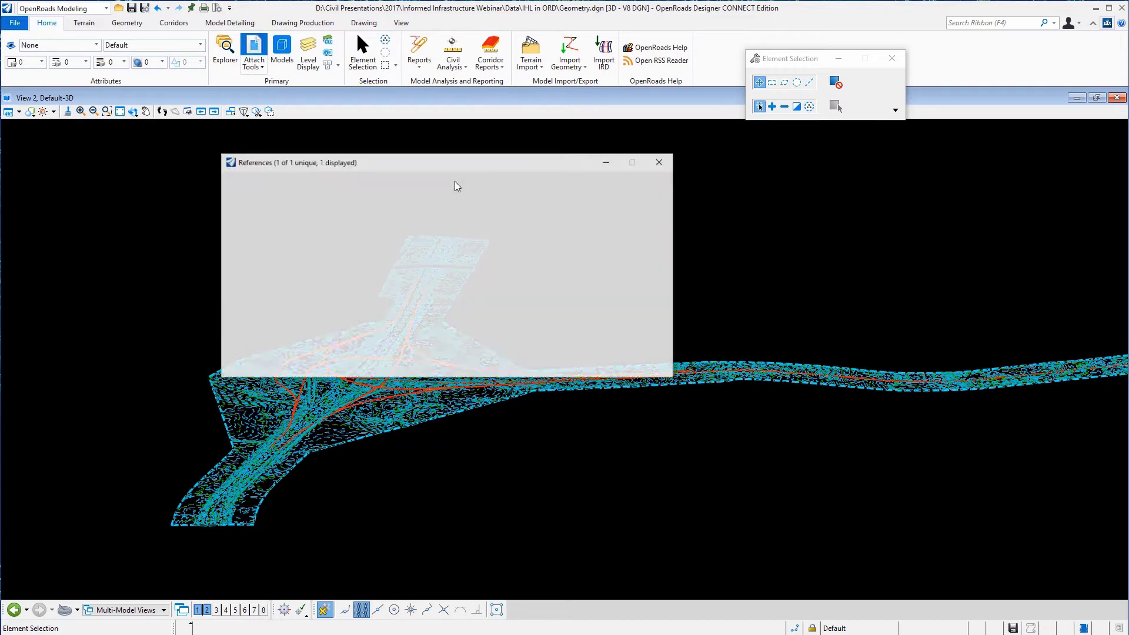
click(235, 178)
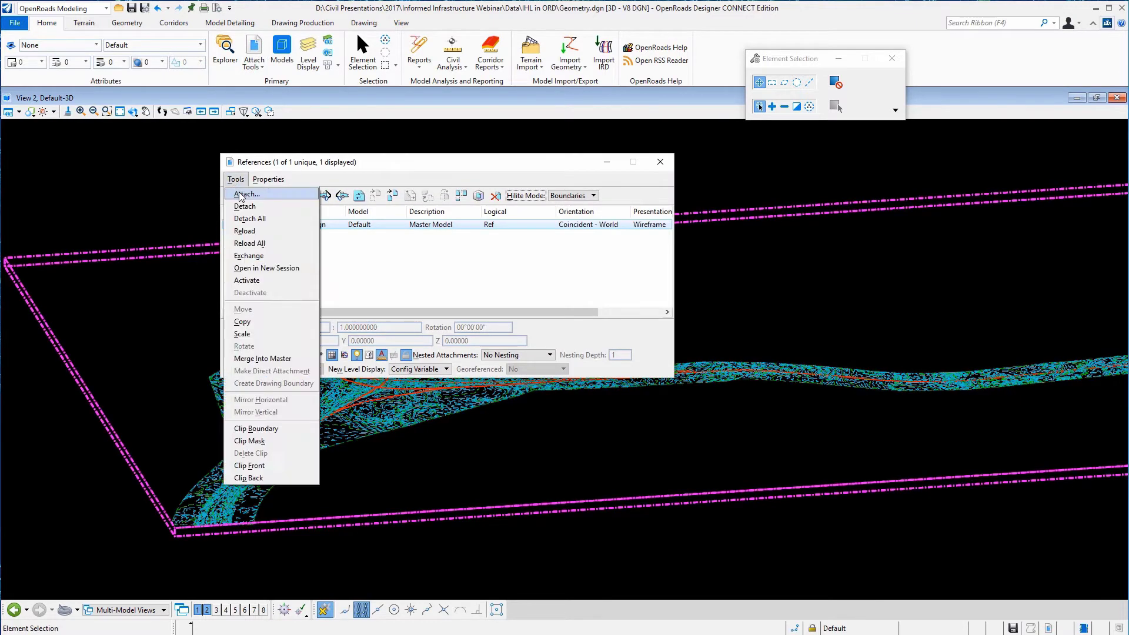
click(241, 195)
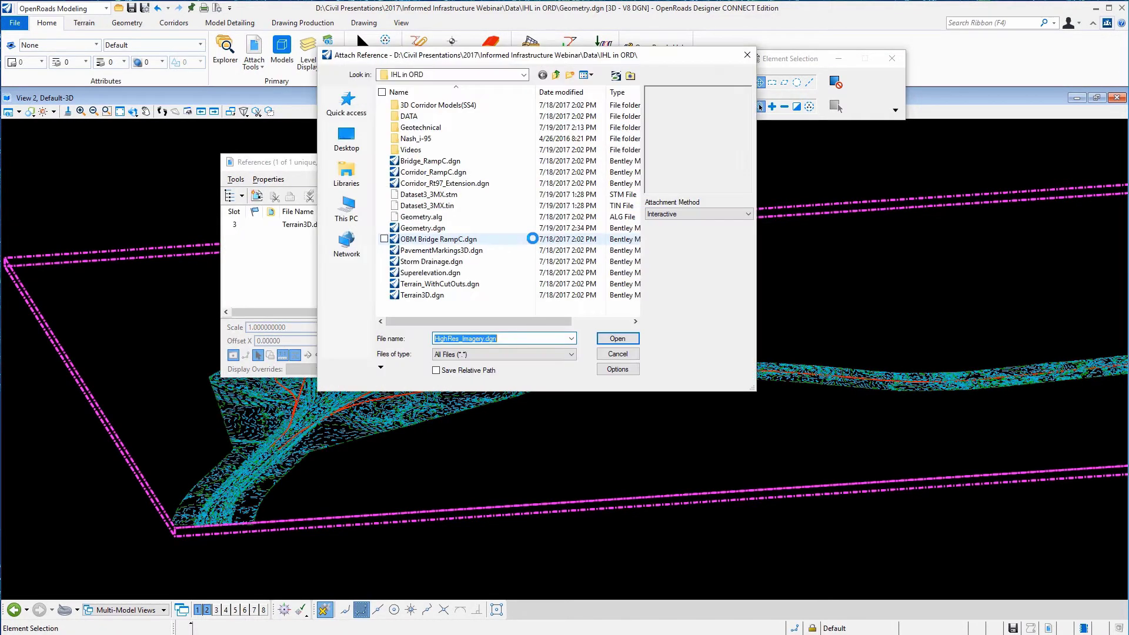
double_click(408, 116)
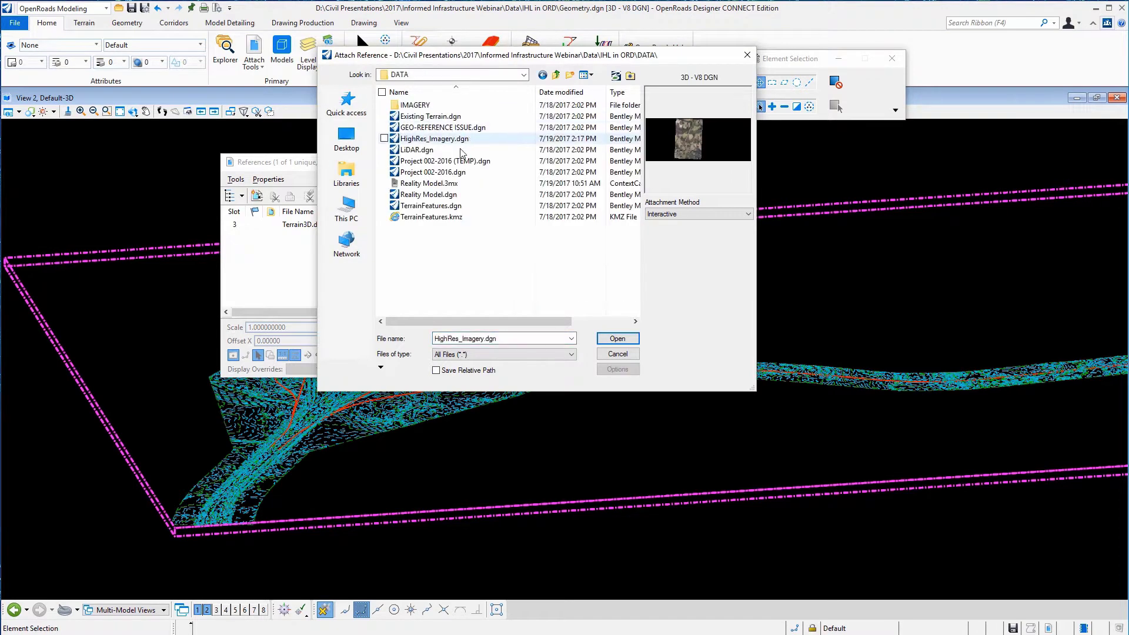
click(433, 140)
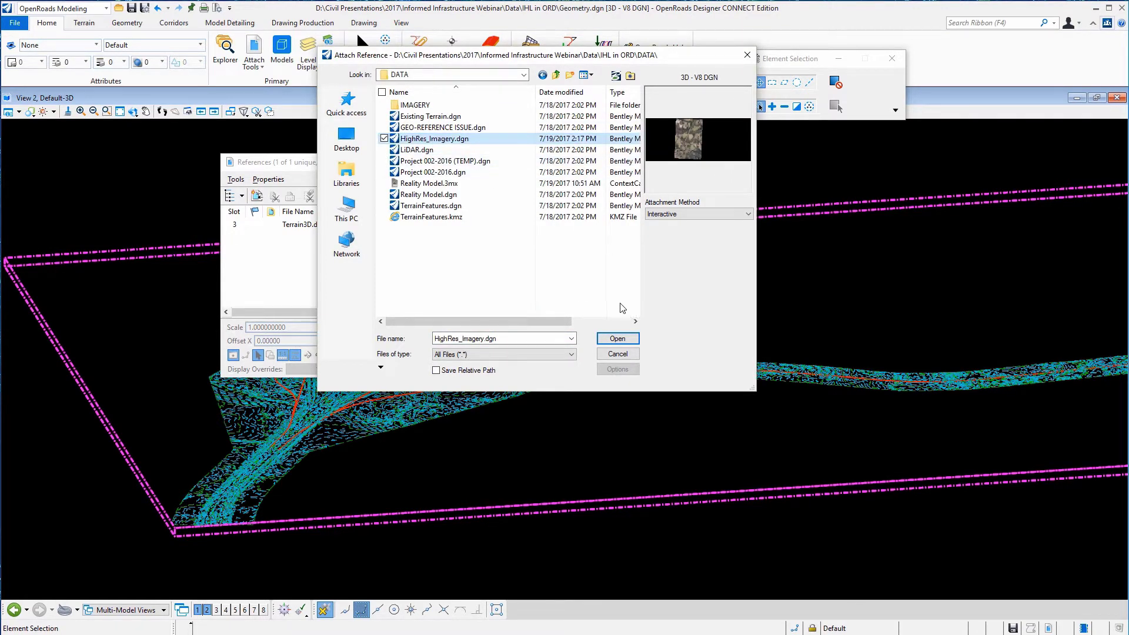
click(616, 338)
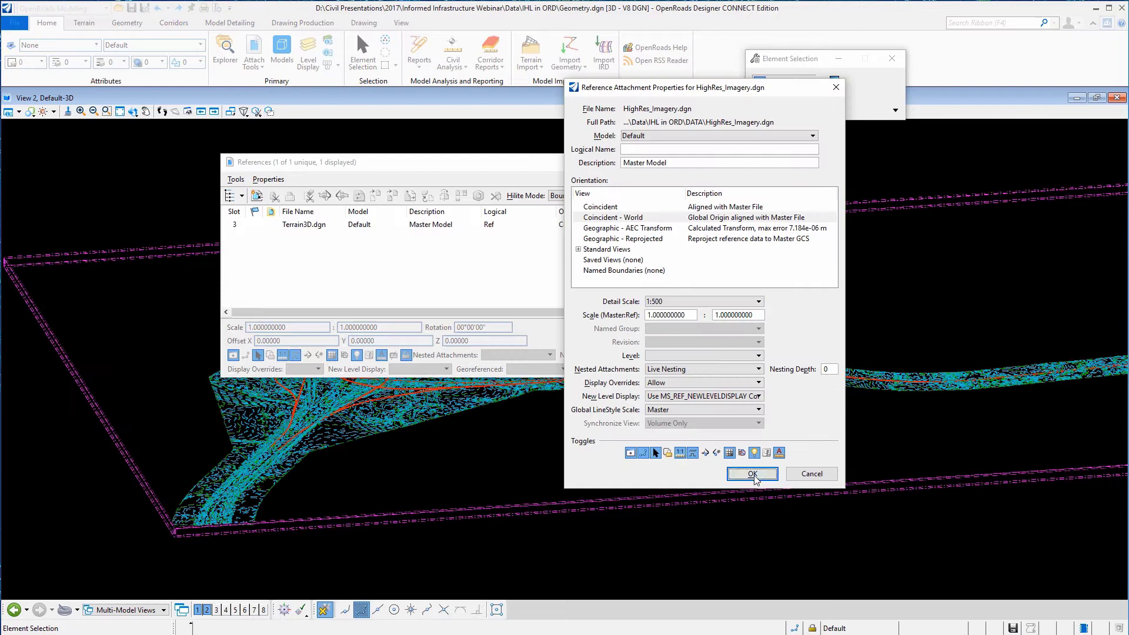
click(745, 472)
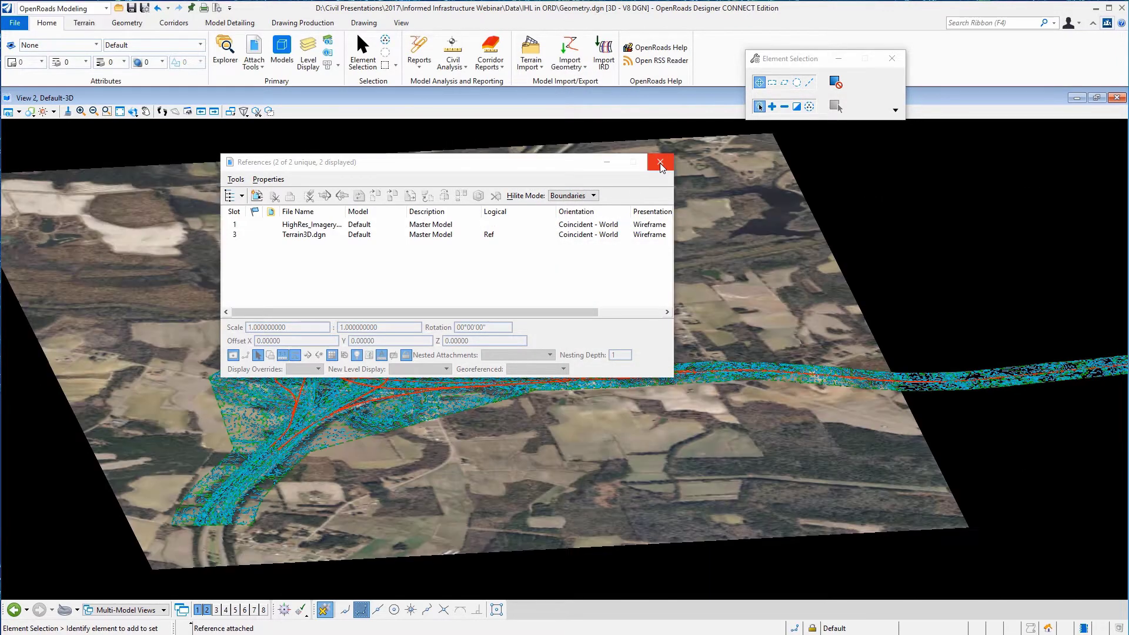
click(659, 163)
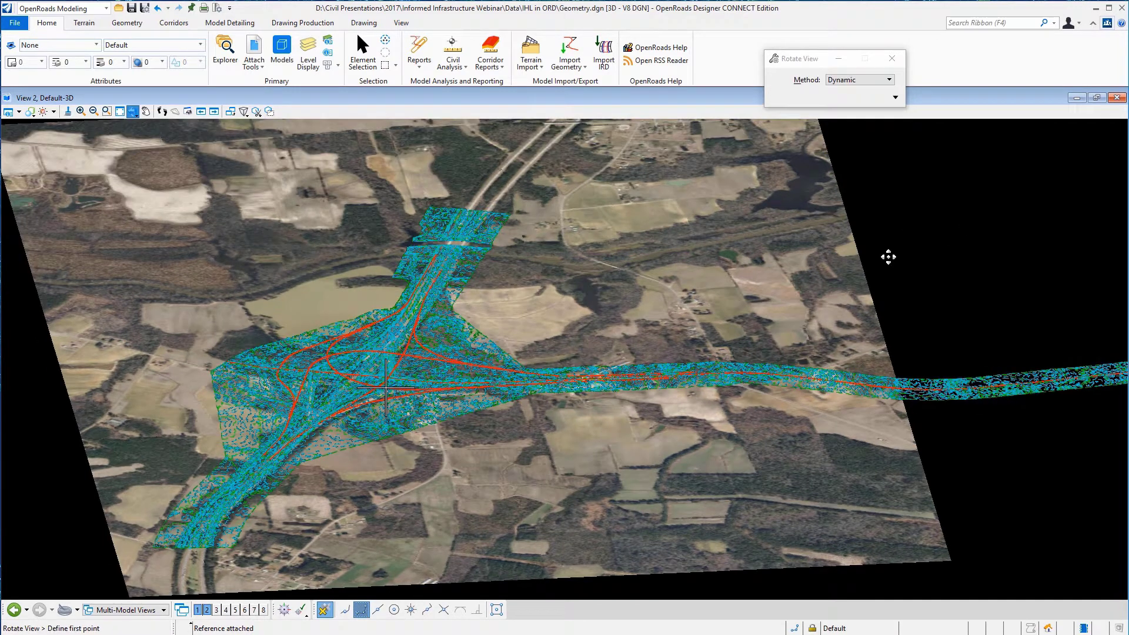
Examine how the ramp alignments and terrain contours sit on the aerial imagery at the interchange
drag(887, 255, 511, 408)
scroll(511, 408, down, 1)
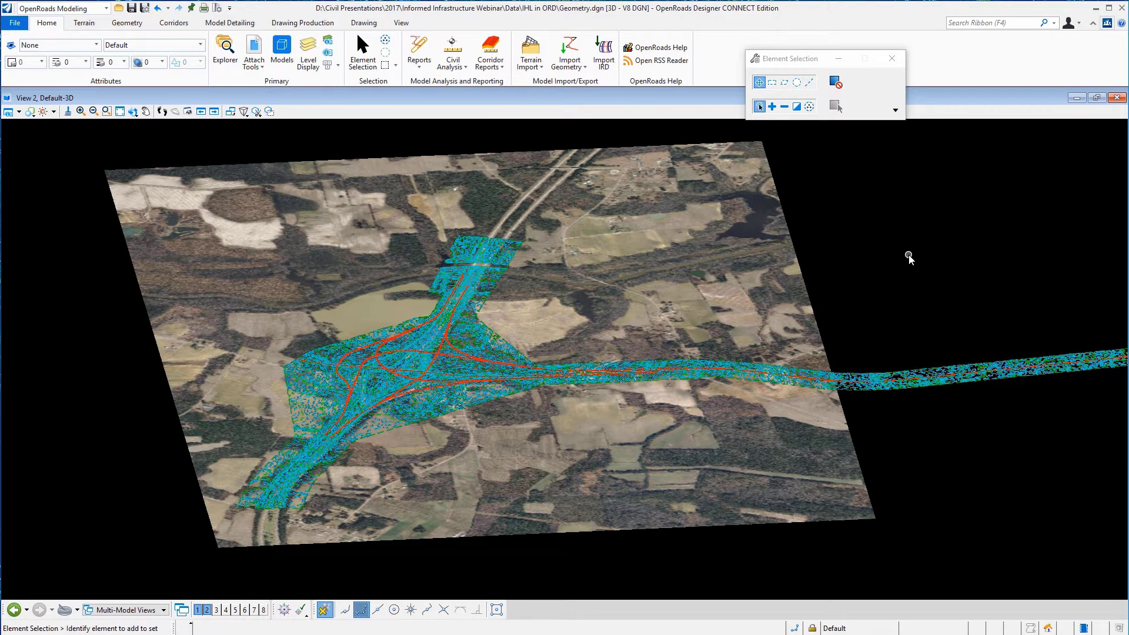
scroll(387, 377, up, 5)
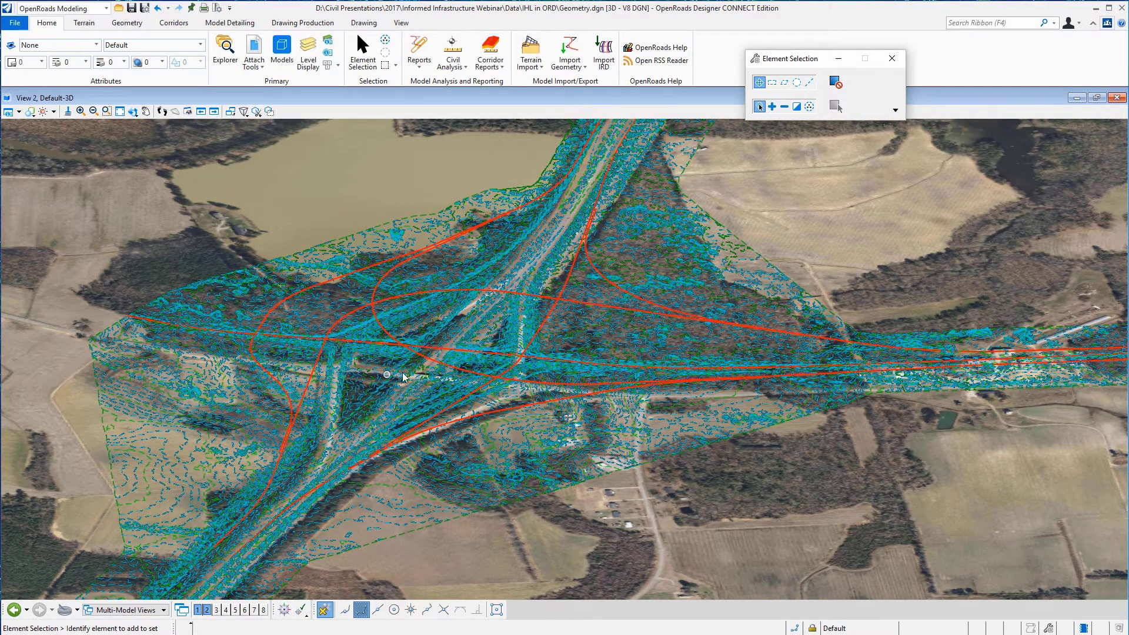
scroll(743, 238, down, 3)
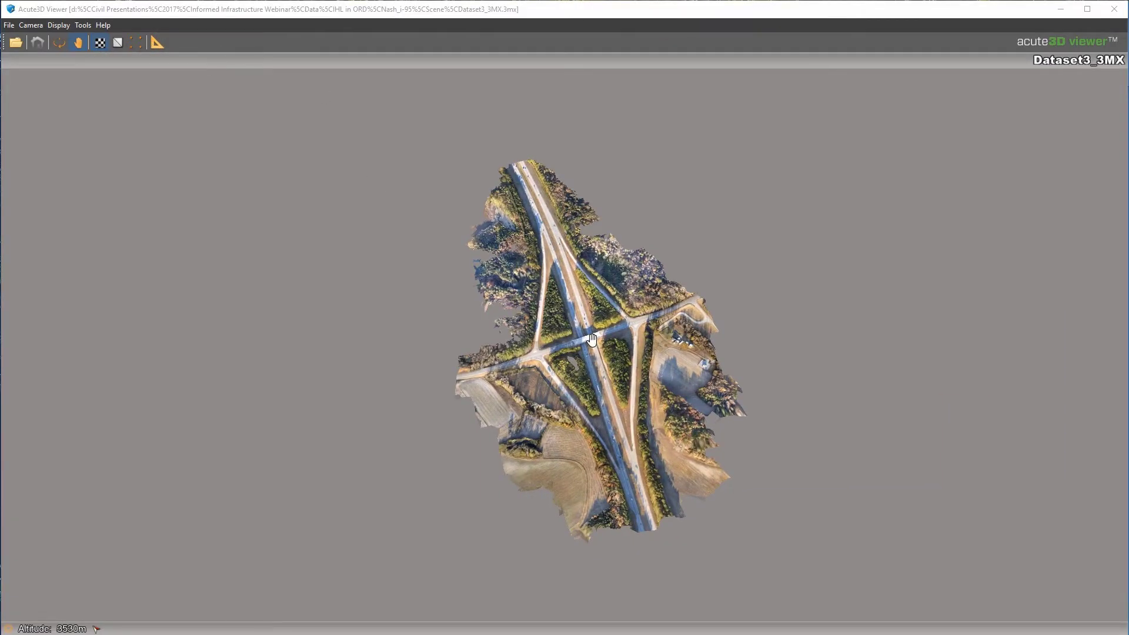
Switch to Acute3D Viewer and inspect the Dataset3_3MX mesh from several angles, showing its wireframe and hiding it again
scroll(587, 368, up, 2)
click(59, 42)
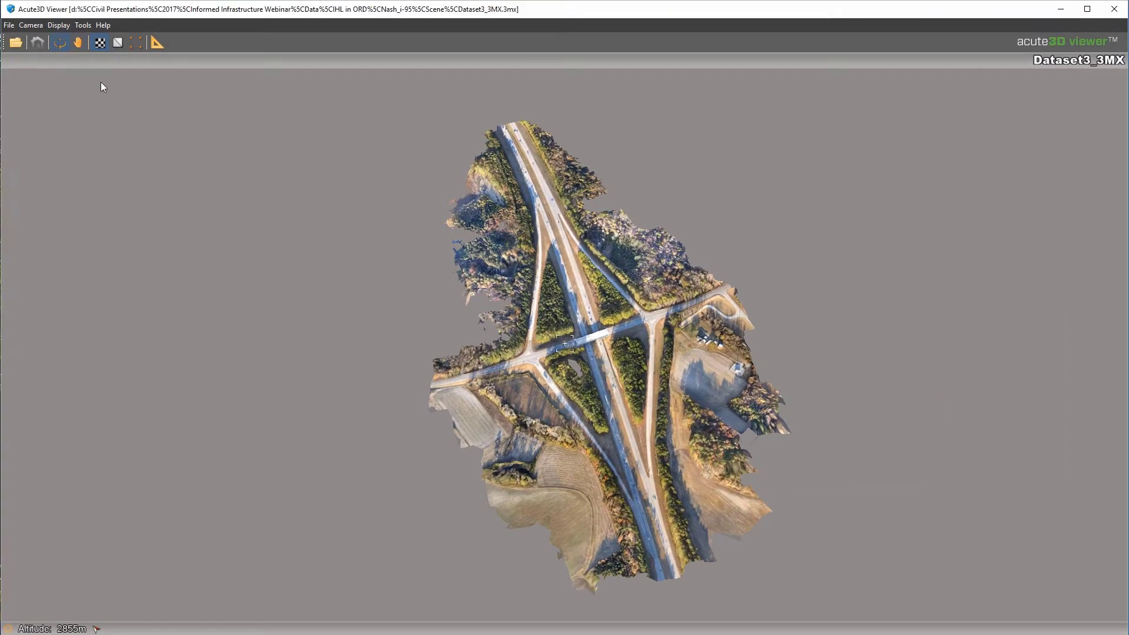
drag(501, 434, 363, 365)
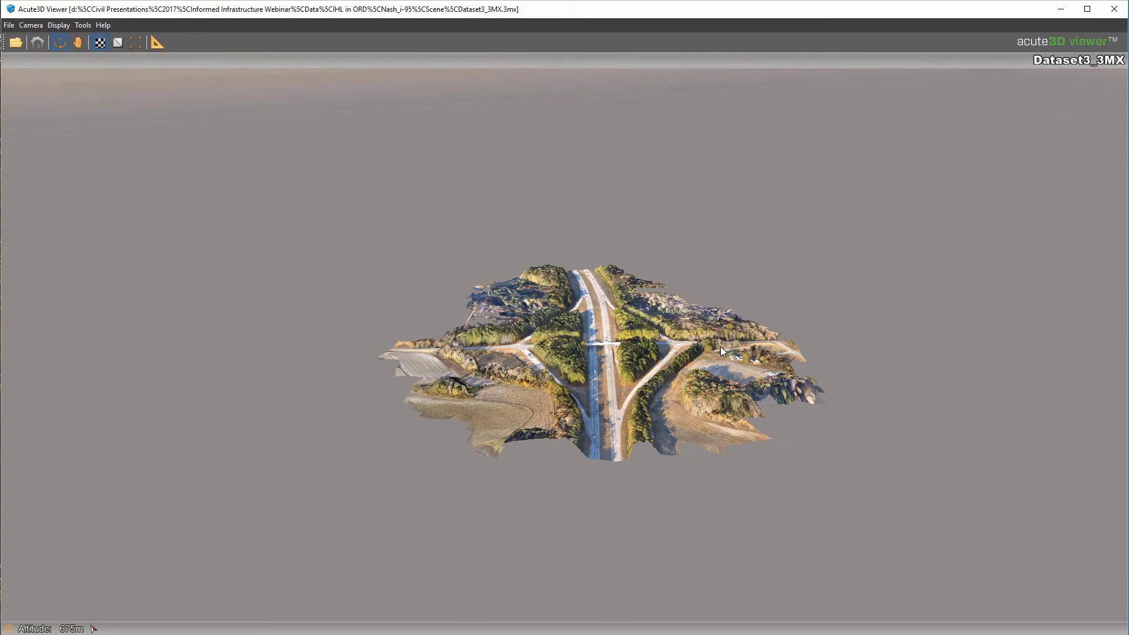
drag(721, 347, 686, 482)
click(118, 43)
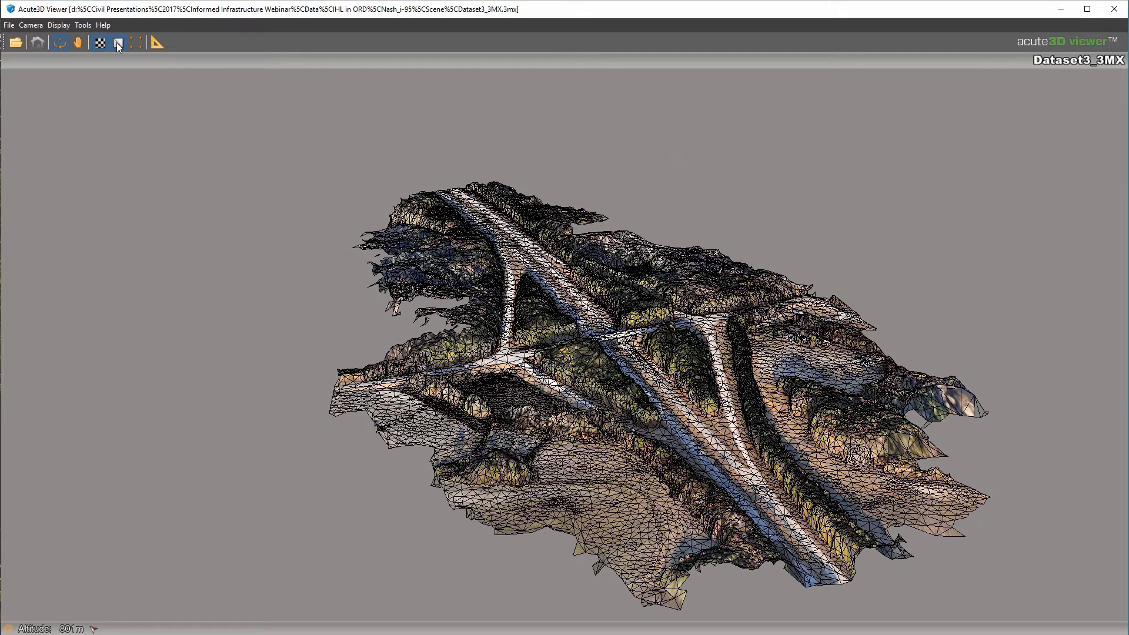
click(116, 43)
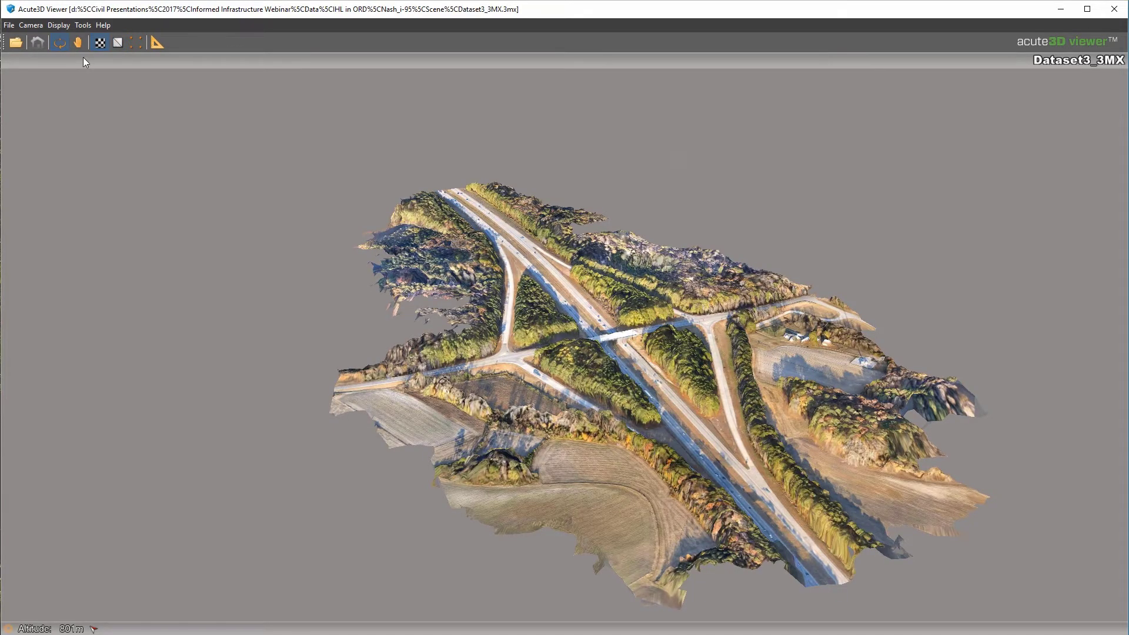
drag(507, 351, 692, 296)
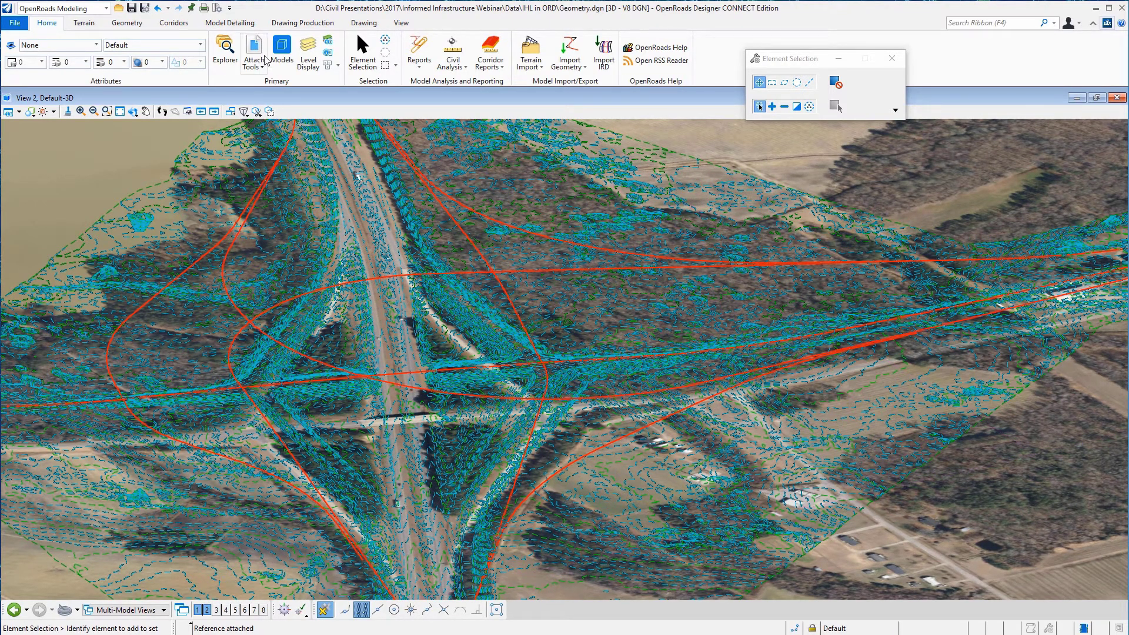
Return to OpenRoads Designer and attach Reality Model.3mx from the DATA folder as a Coincident - World reference
click(236, 179)
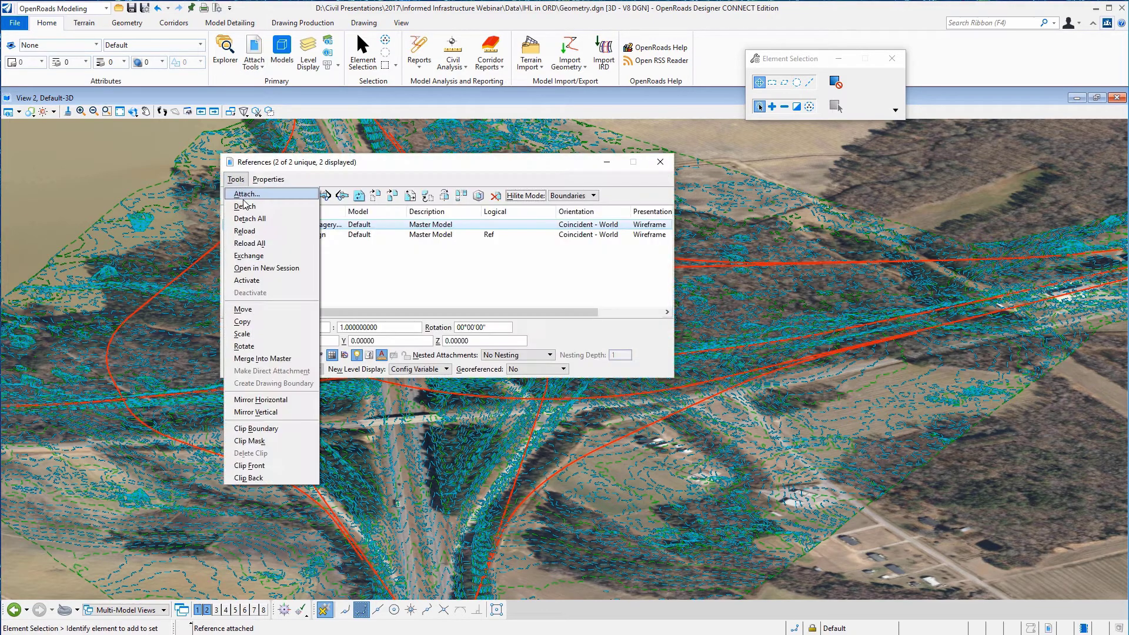
click(405, 227)
click(256, 196)
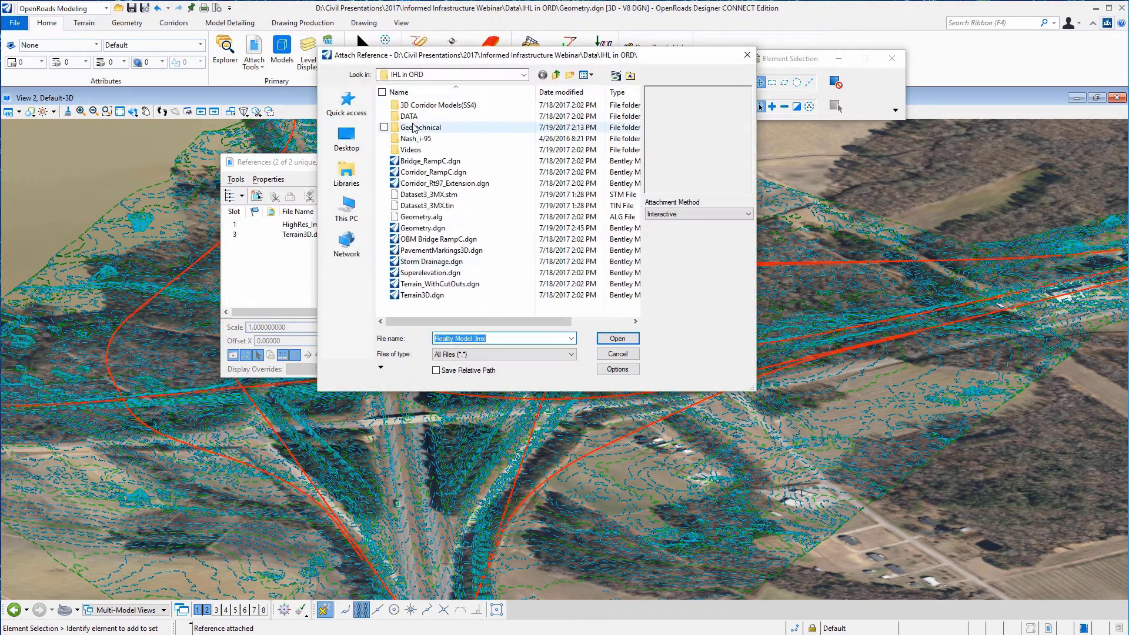
double_click(410, 117)
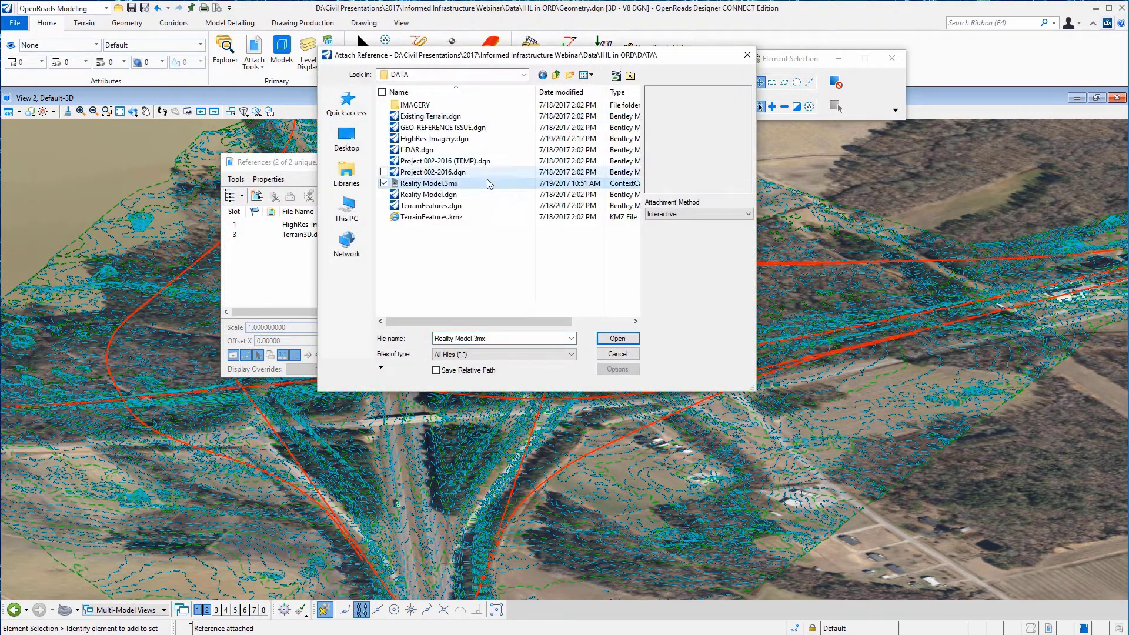
double_click(435, 187)
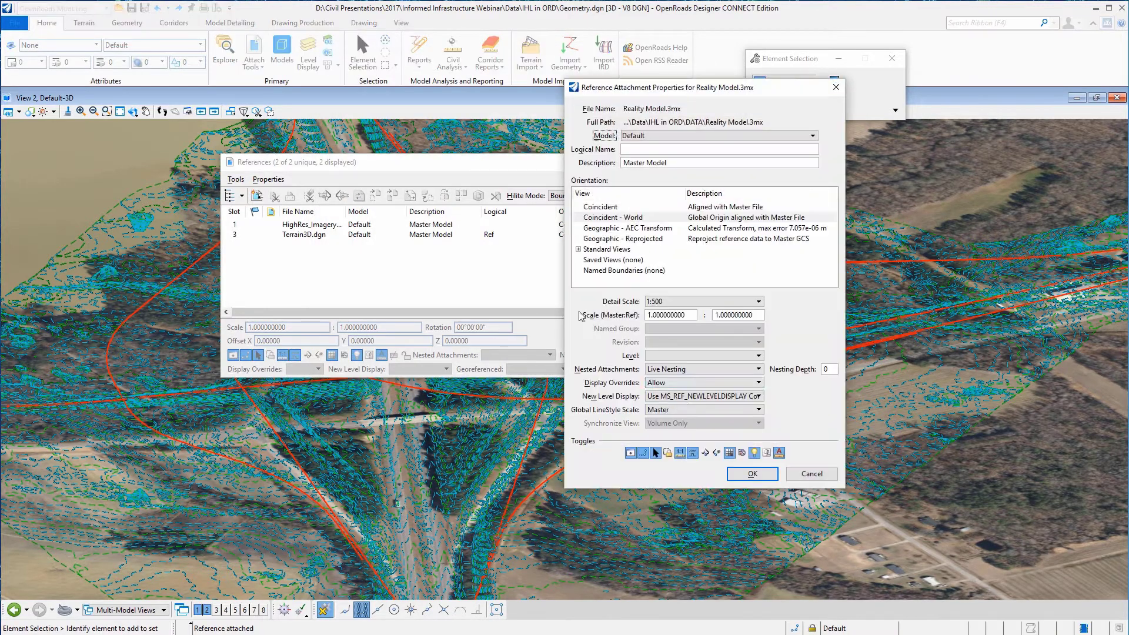
click(738, 476)
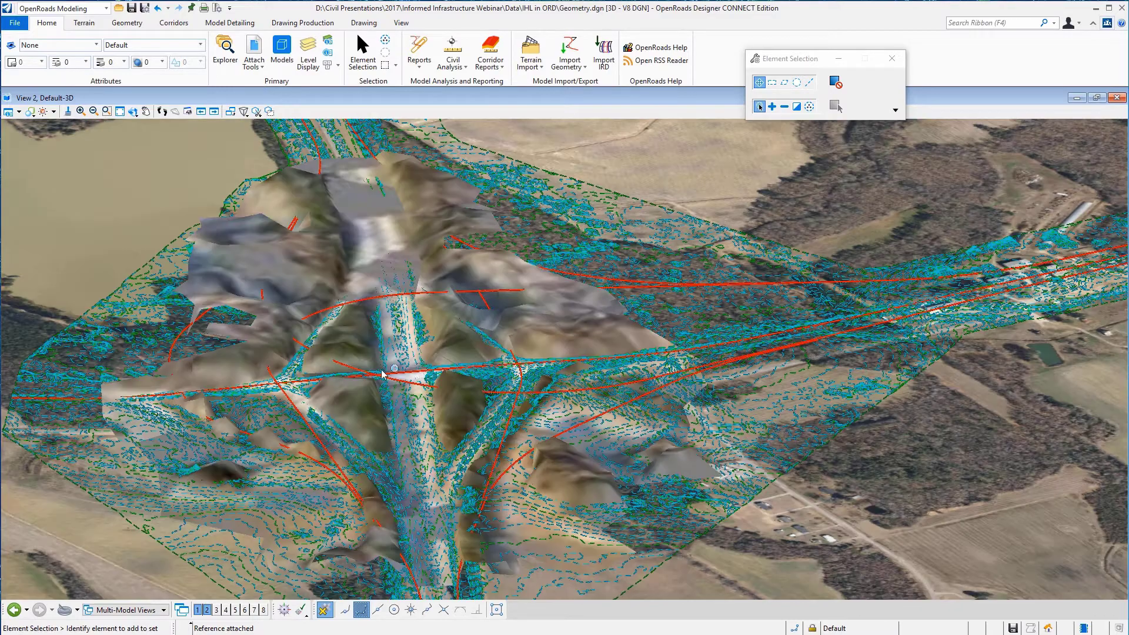
Inspect the attached reality mesh around the interchange from a rotated viewpoint
scroll(379, 372, up, 2)
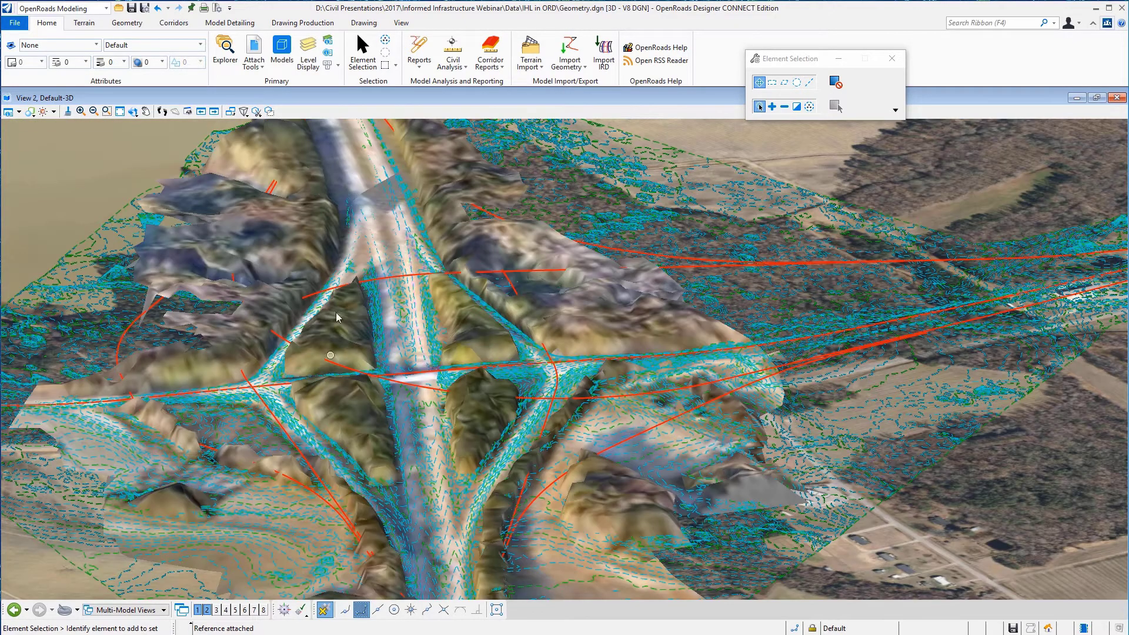
click(132, 111)
click(414, 418)
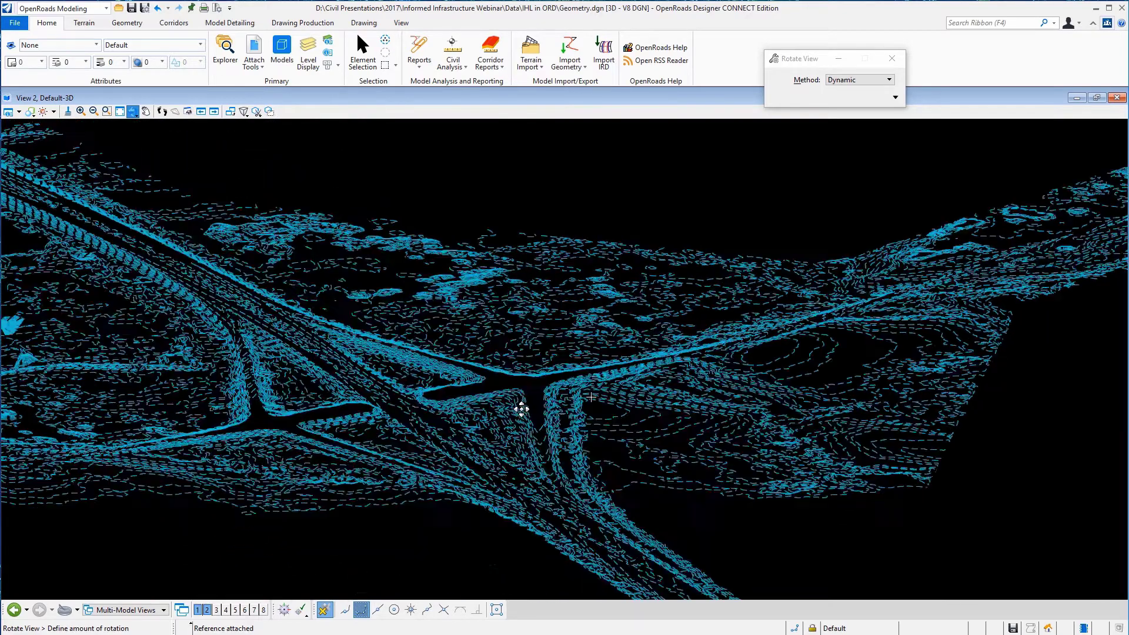
click(521, 410)
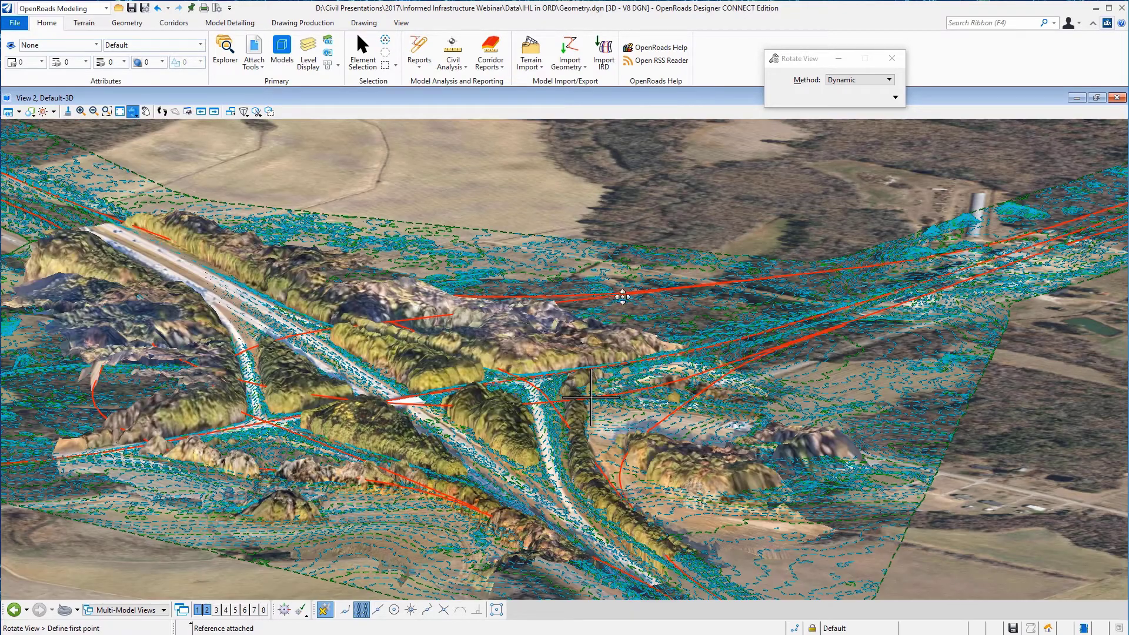
right_click(580, 215)
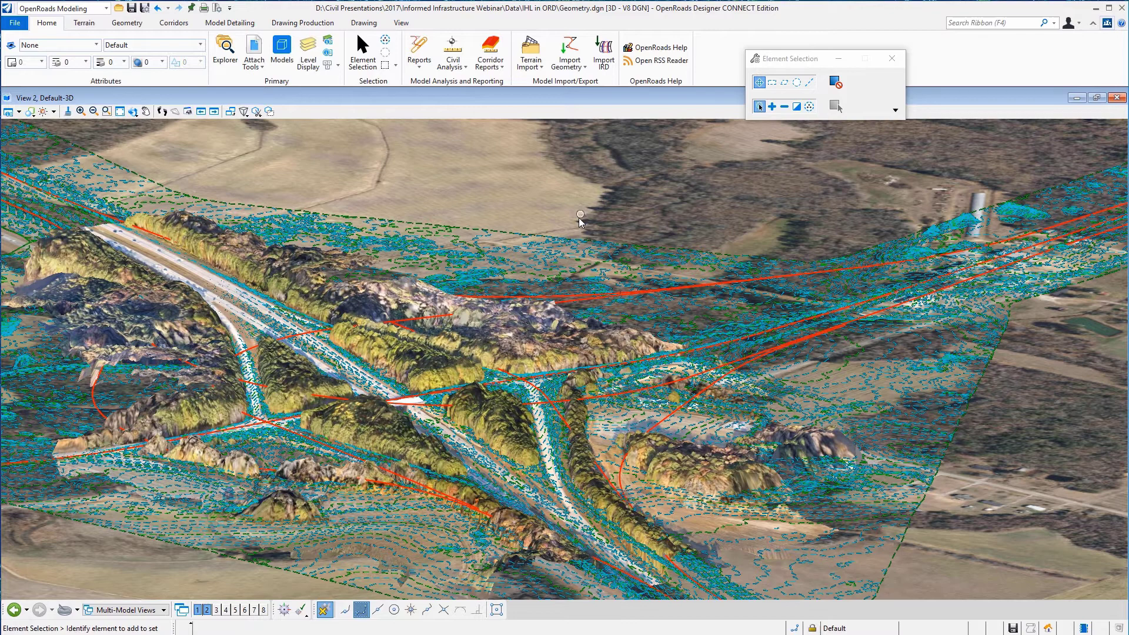
Turn off the display of the HighRes_Imagery and Terrain3D.dgn references in the 3D view
click(254, 47)
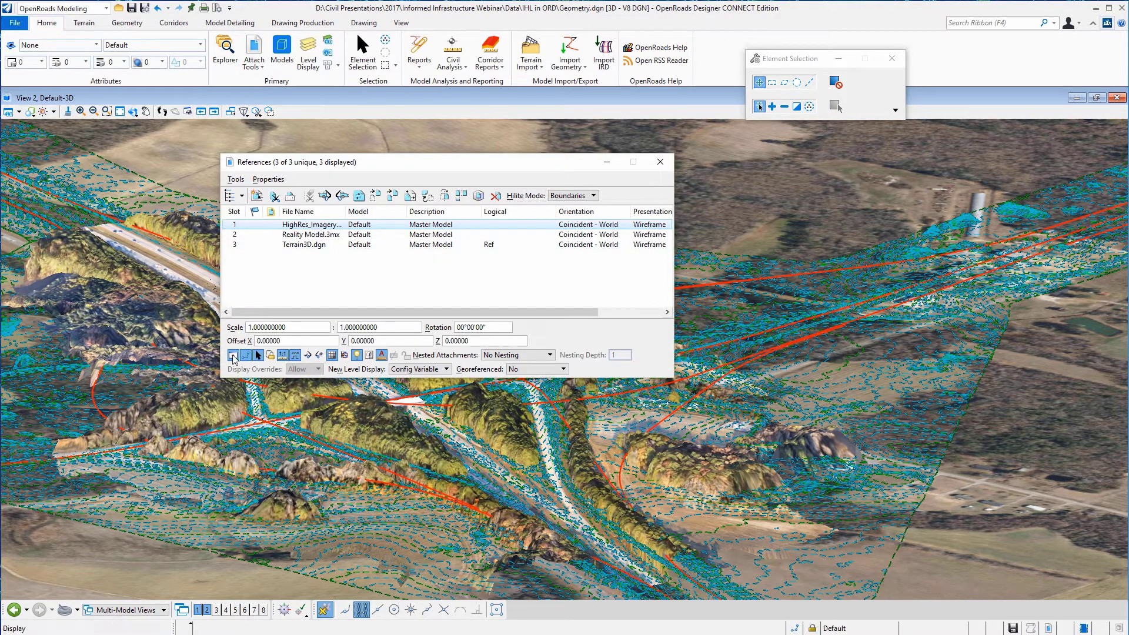
click(233, 355)
click(313, 245)
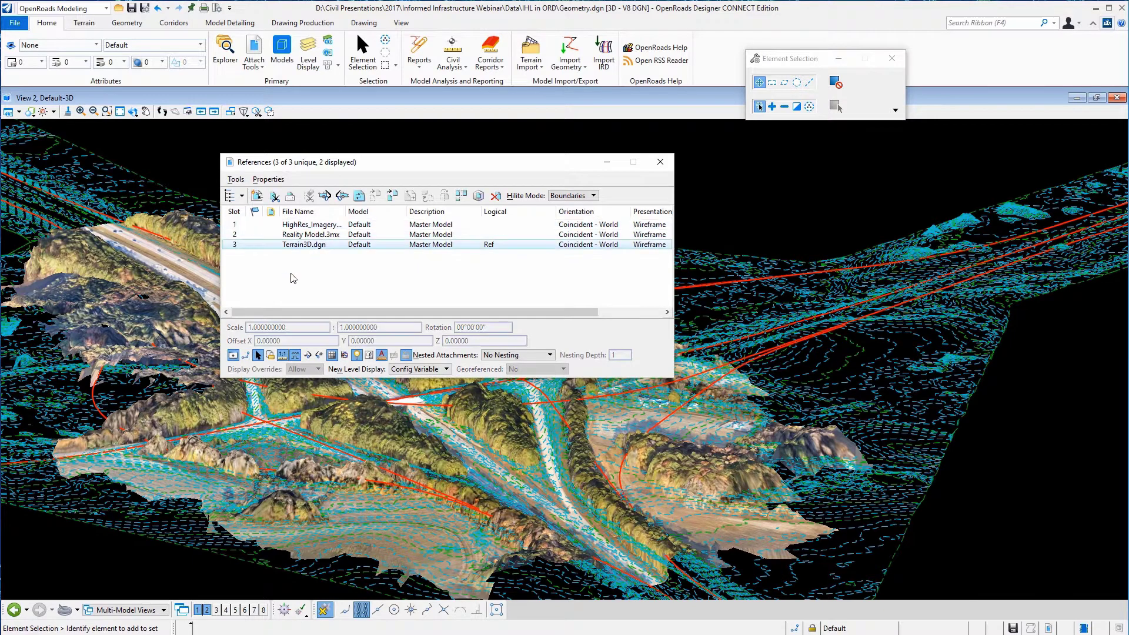
click(233, 355)
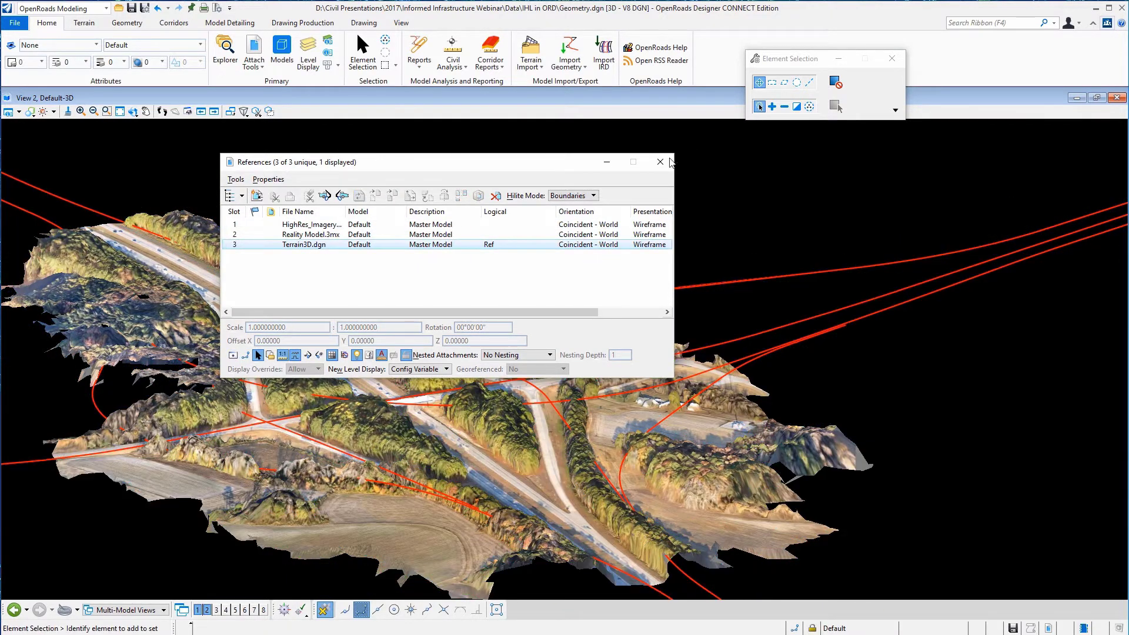
click(669, 160)
Inspect the isolated reality mesh and the road alignments from several rotated viewpoints
scroll(415, 200, down, 2)
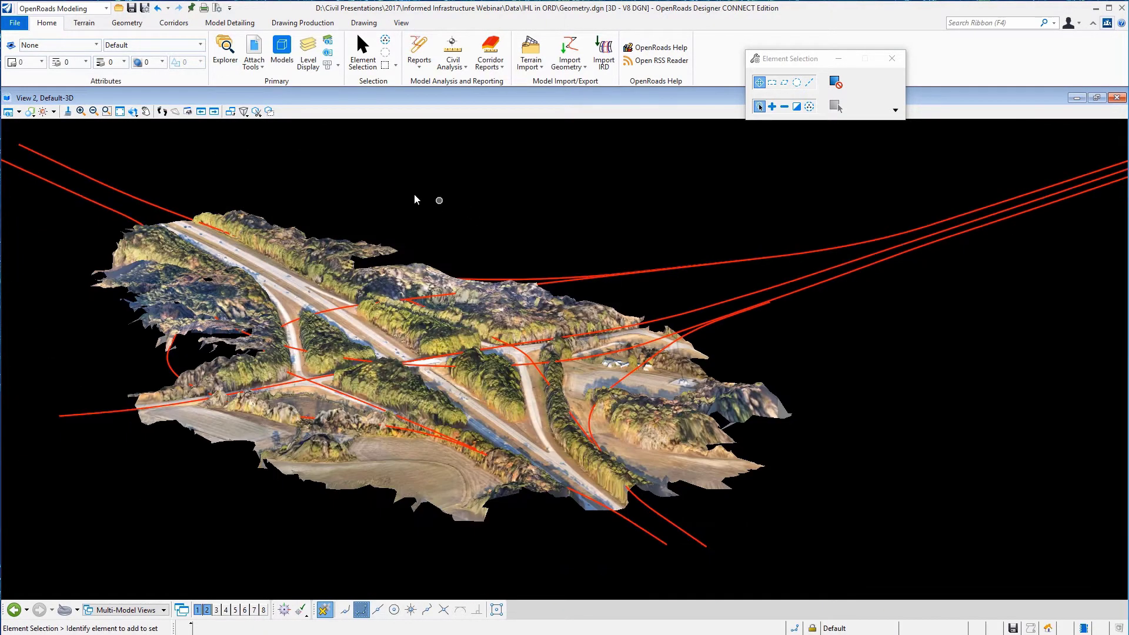
click(135, 112)
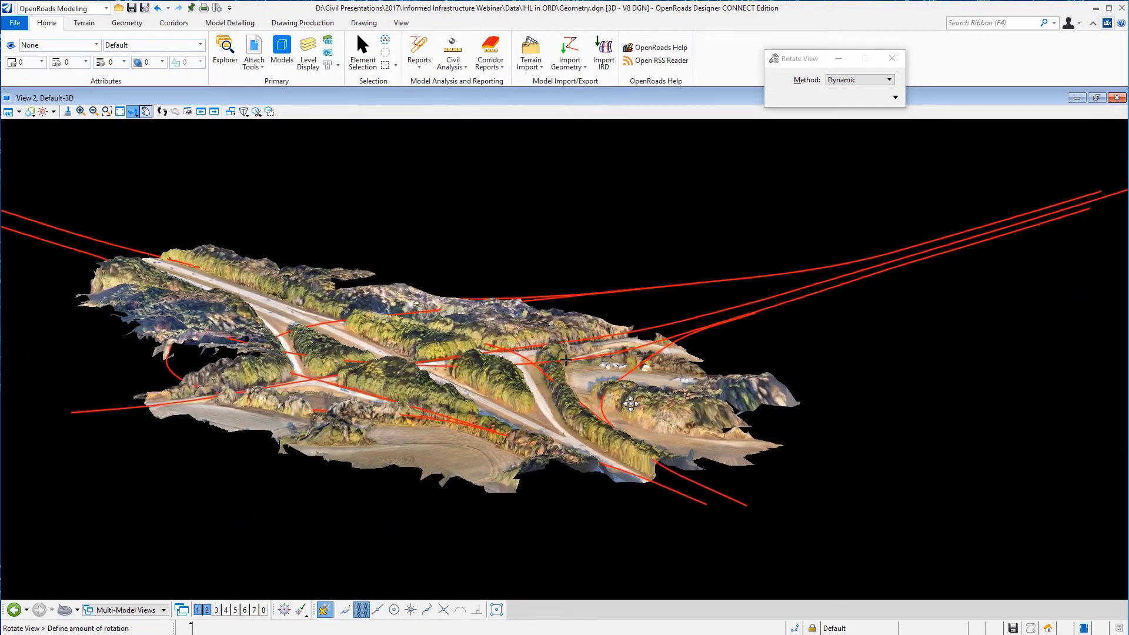
click(437, 435)
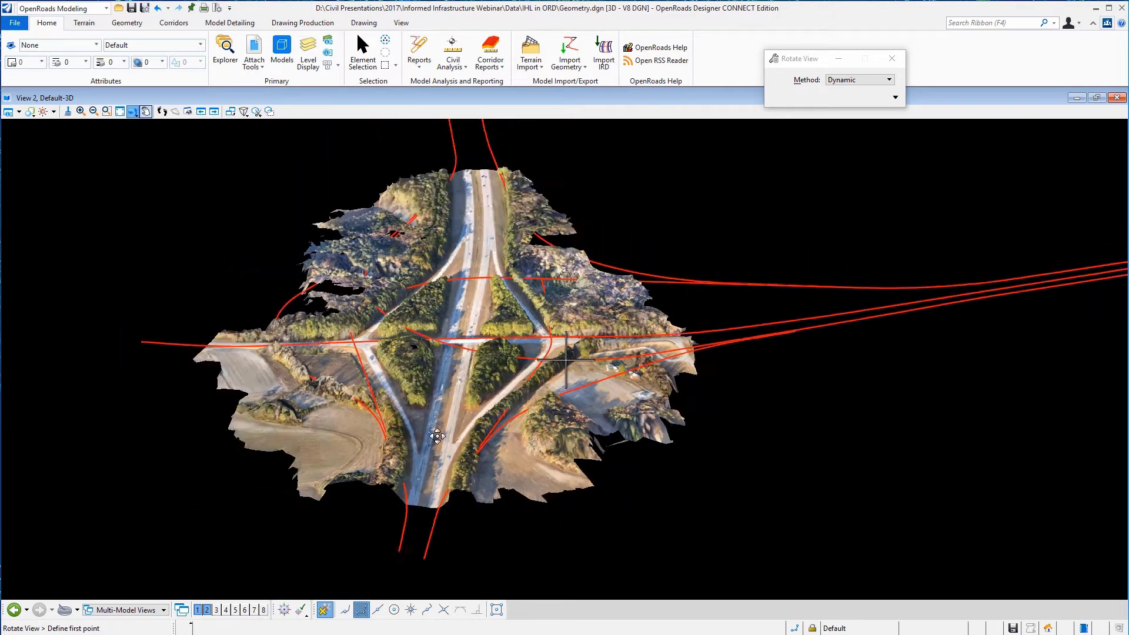
click(594, 346)
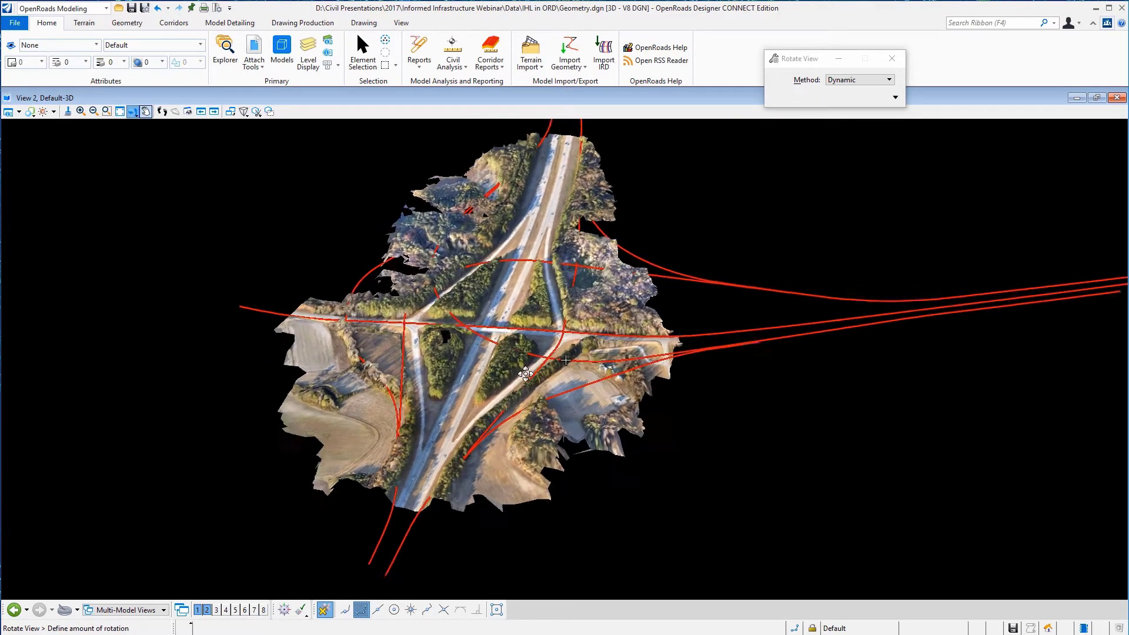
click(761, 232)
right_click(761, 223)
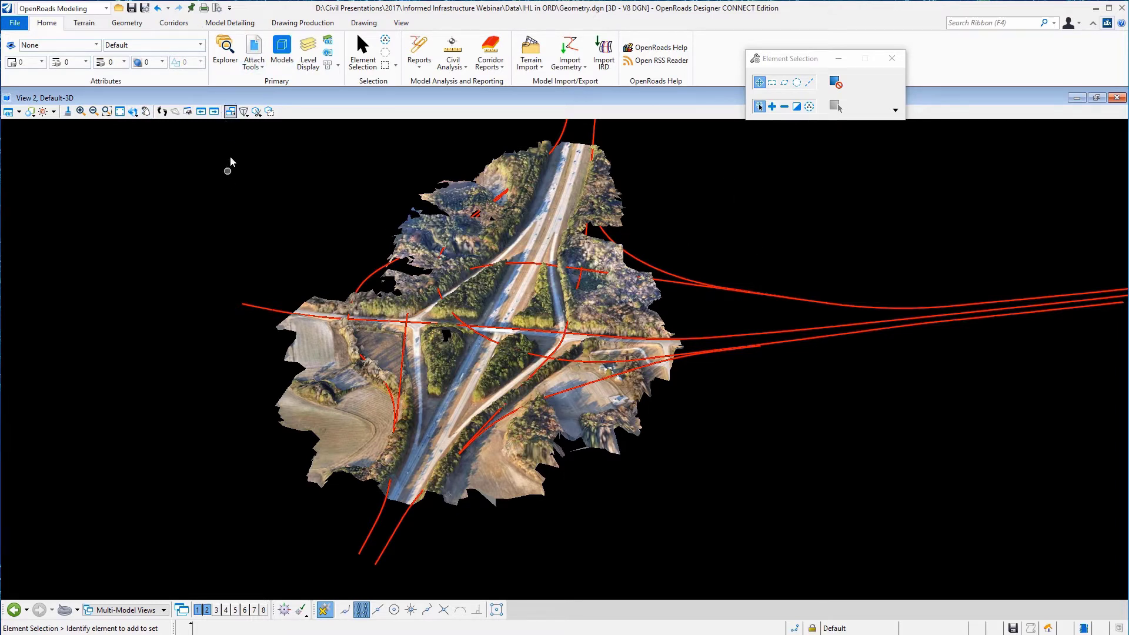
In the Reality Modeling workflow, run Ground Extraction on the interchange's reality mesh with Automatic seed mode and Terrain output
click(107, 9)
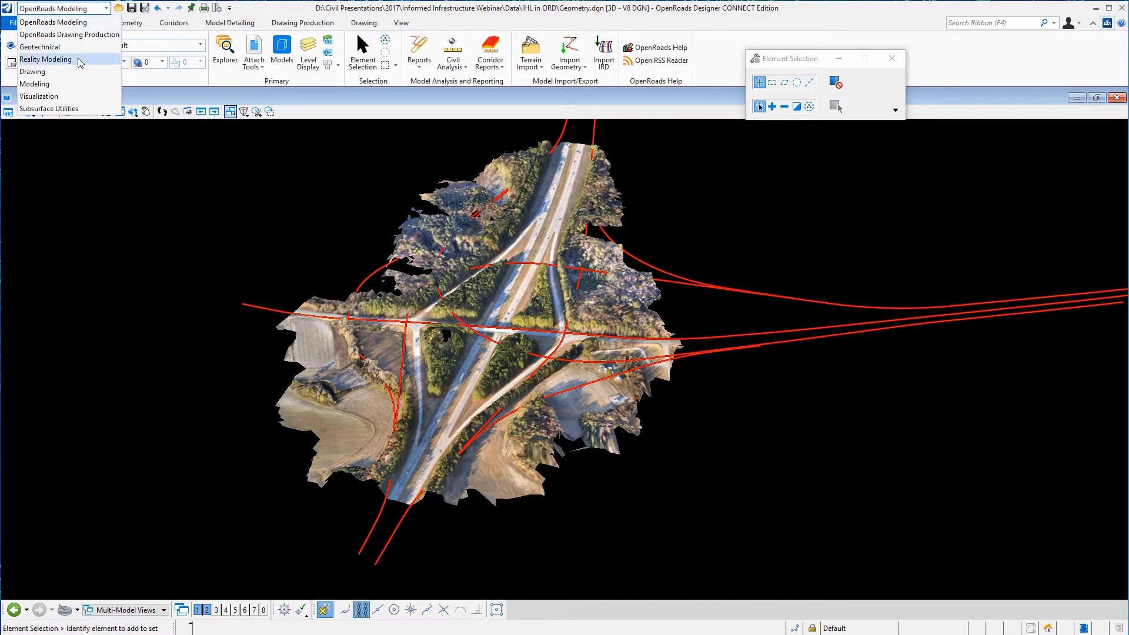
key(Return)
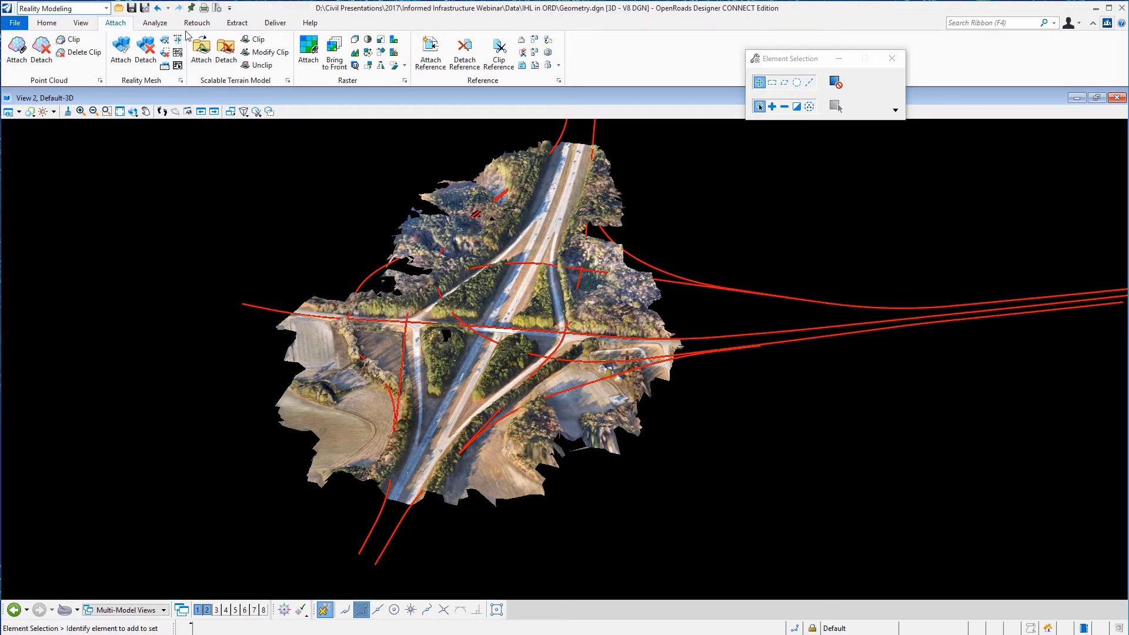
scroll(254, 66, down, 3)
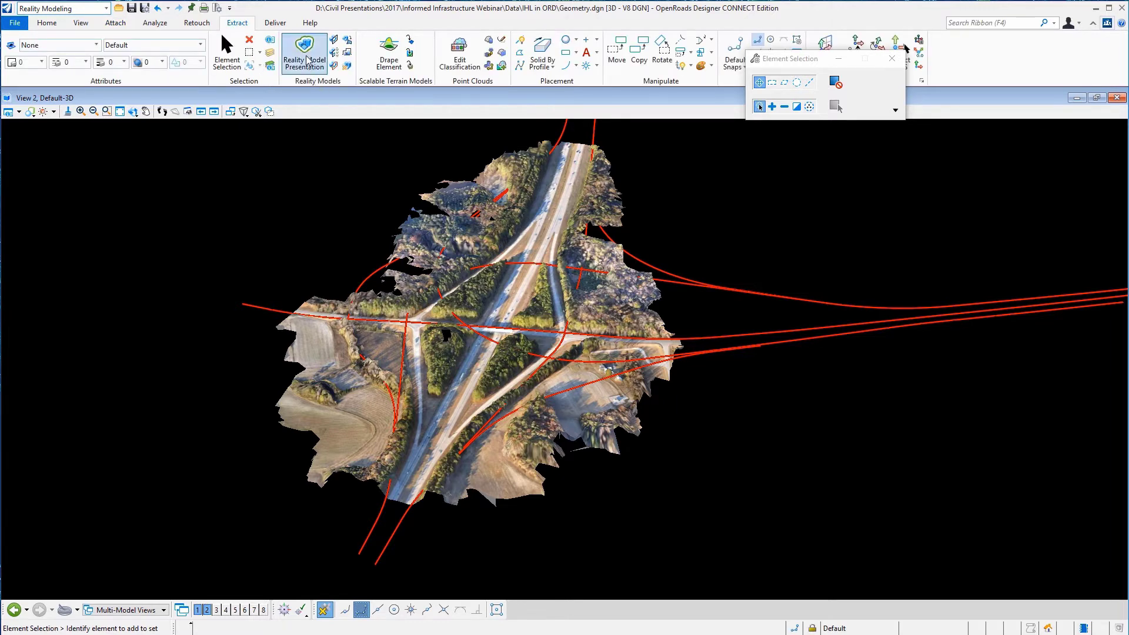
click(348, 43)
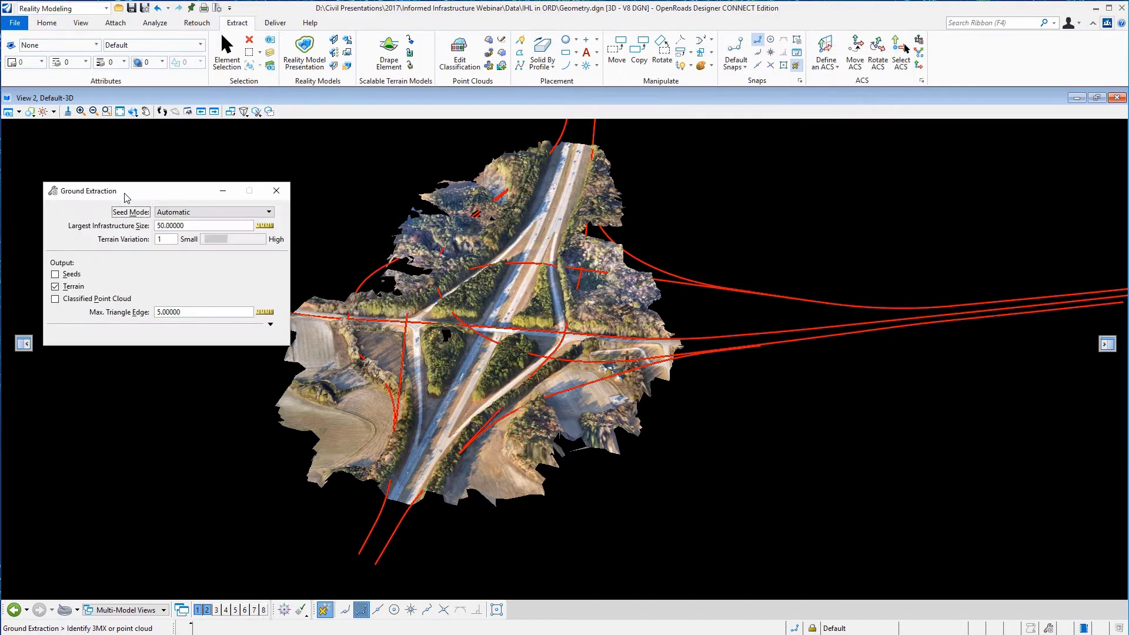
key(Tab)
key(Tab)
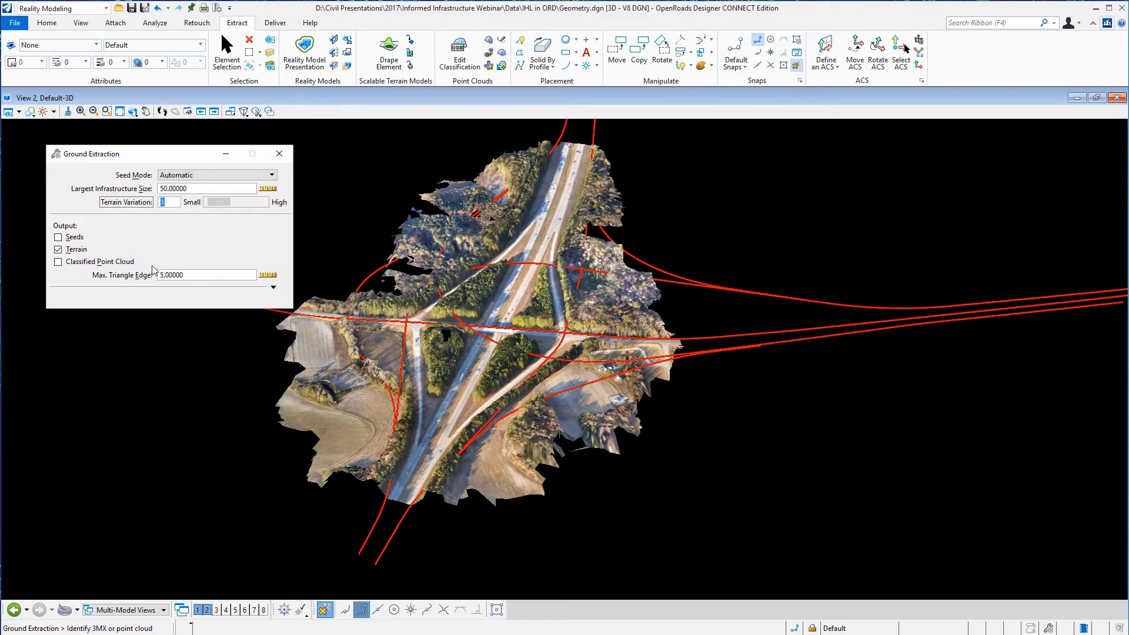
click(443, 274)
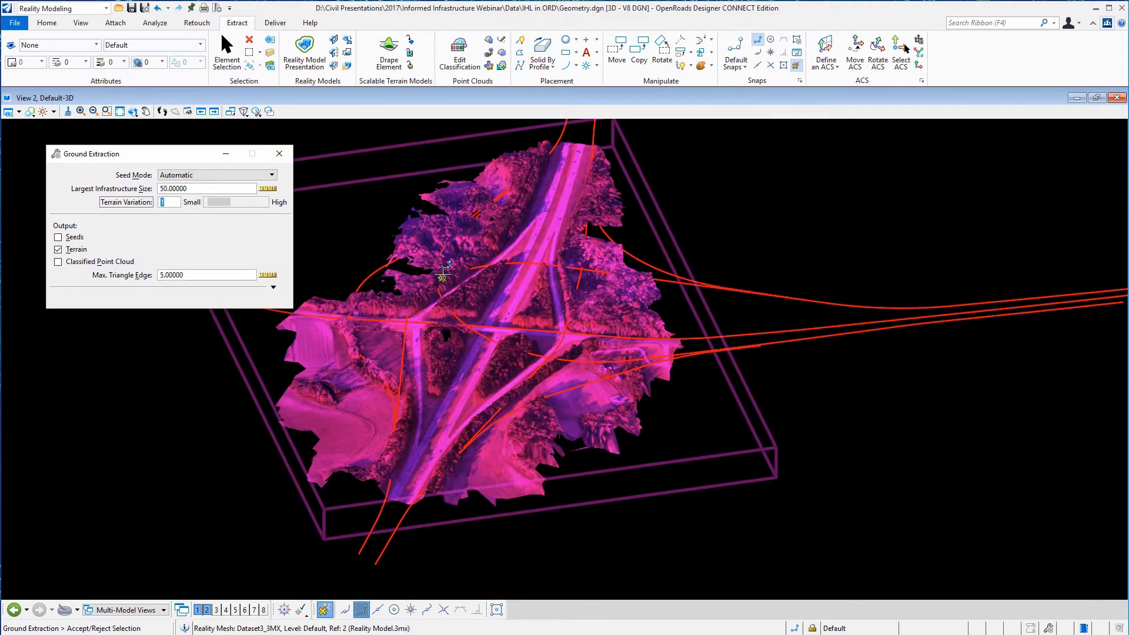
click(211, 388)
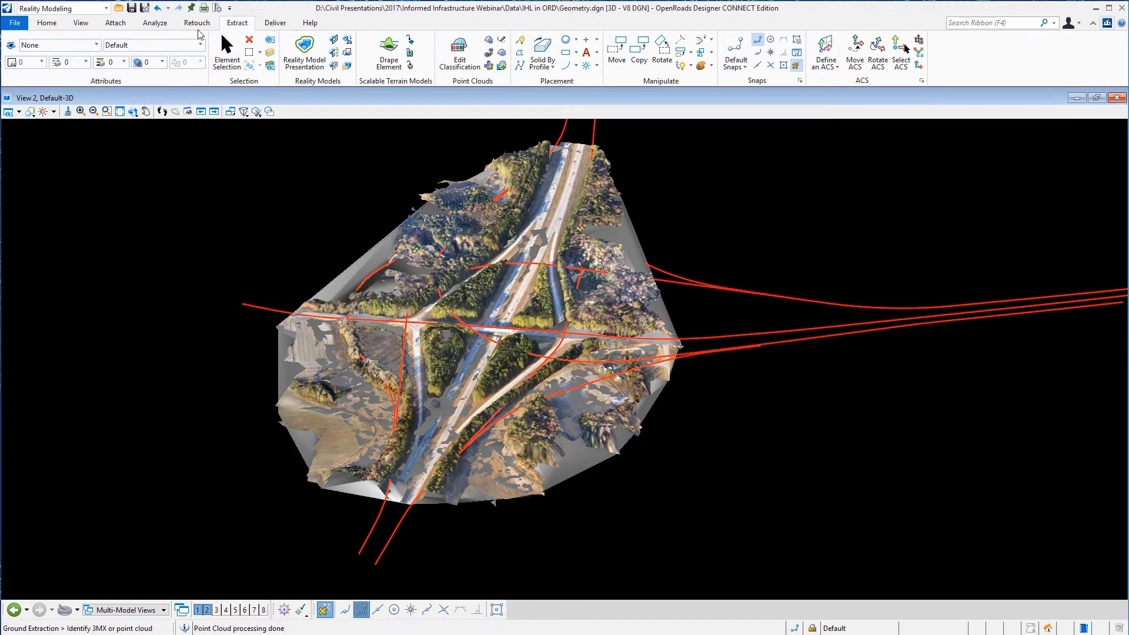
Return to the OpenRoads Modeling workflow and turn off the display of the Reality Model.3mx reference
click(77, 8)
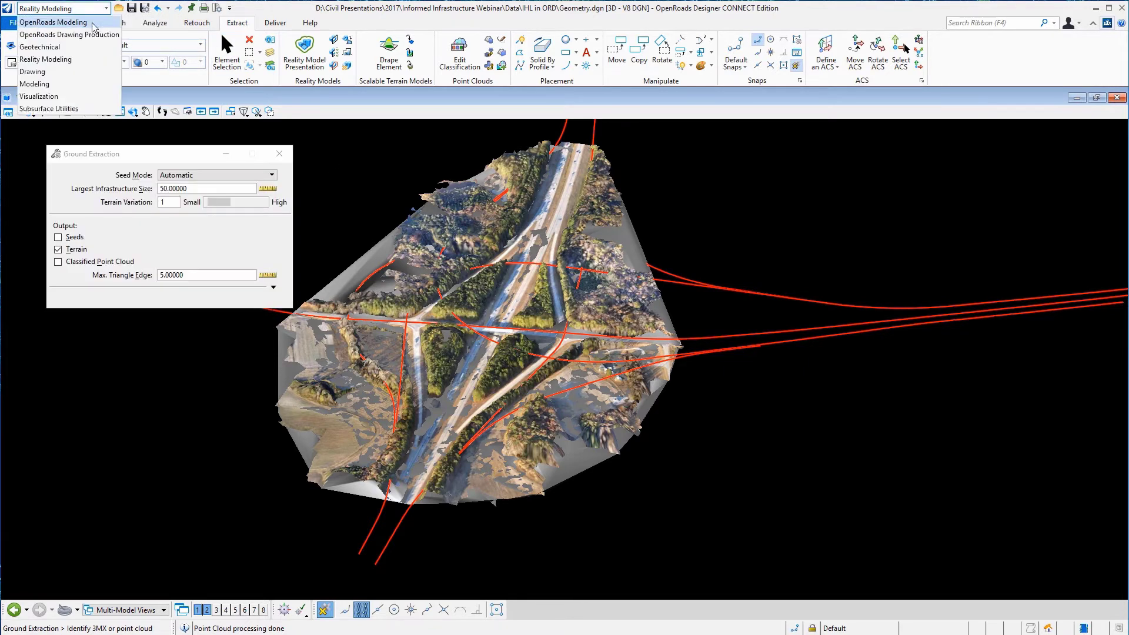
click(74, 24)
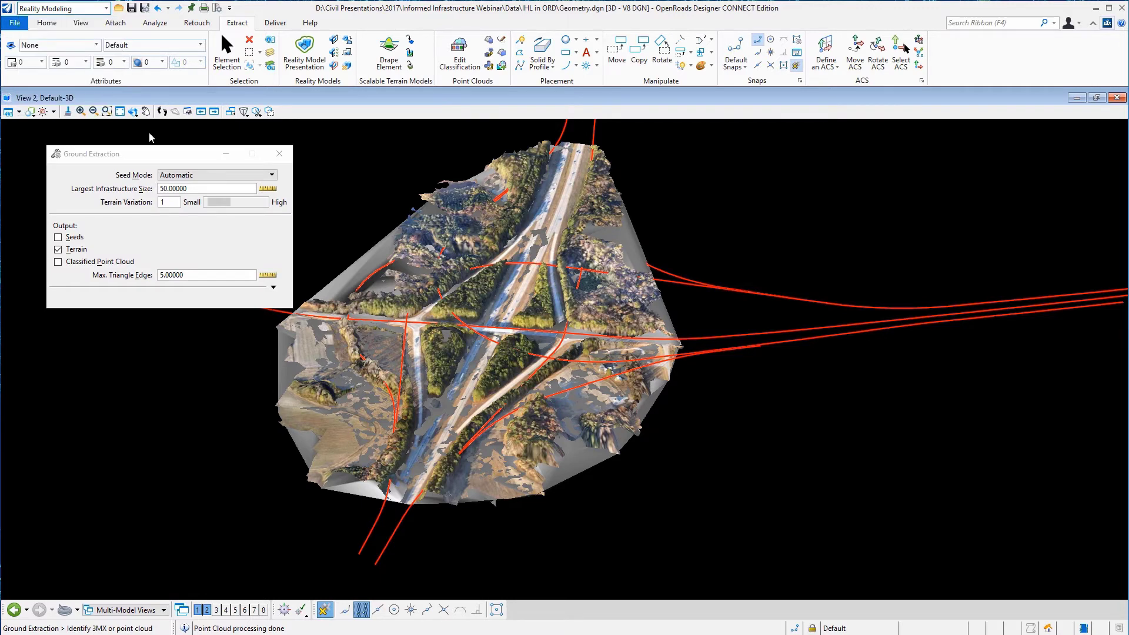
click(254, 48)
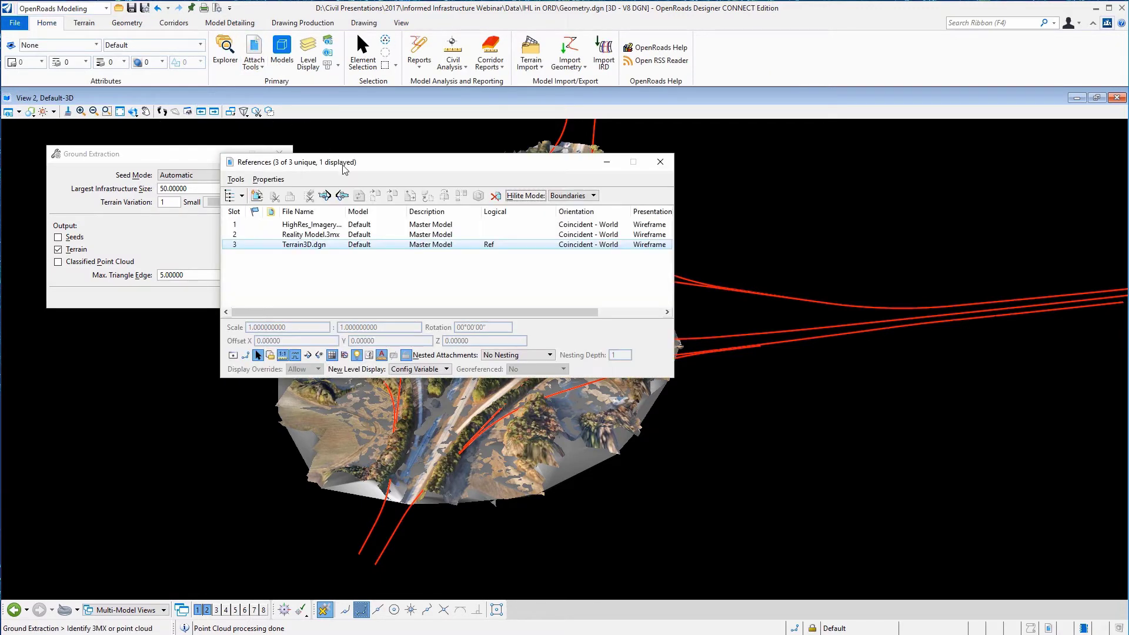
drag(292, 156, 233, 142)
click(247, 221)
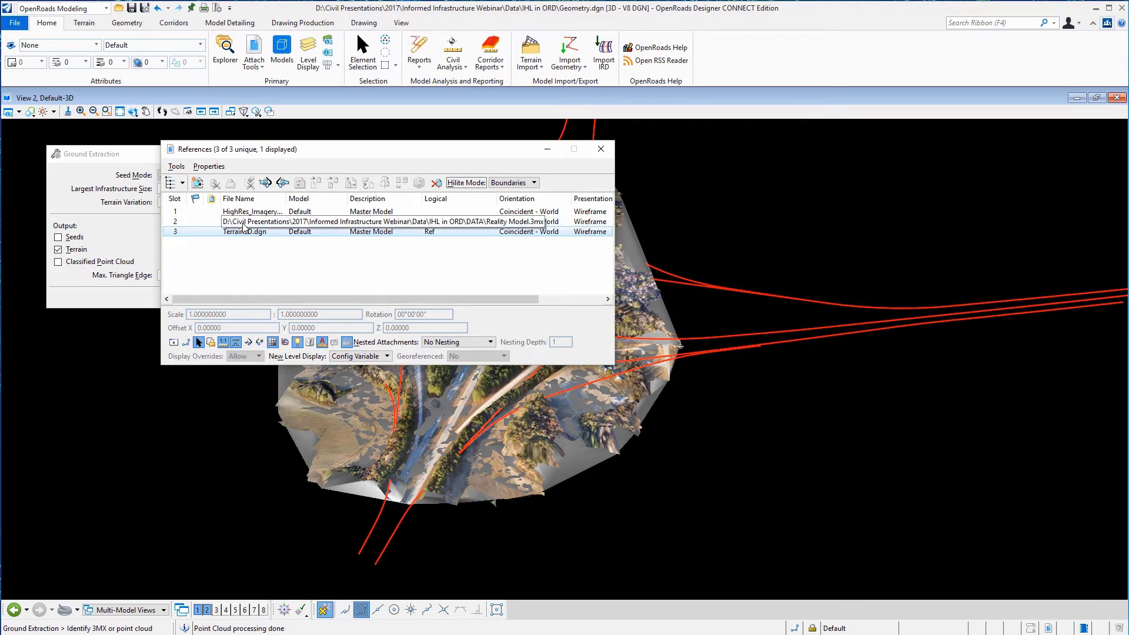
click(173, 342)
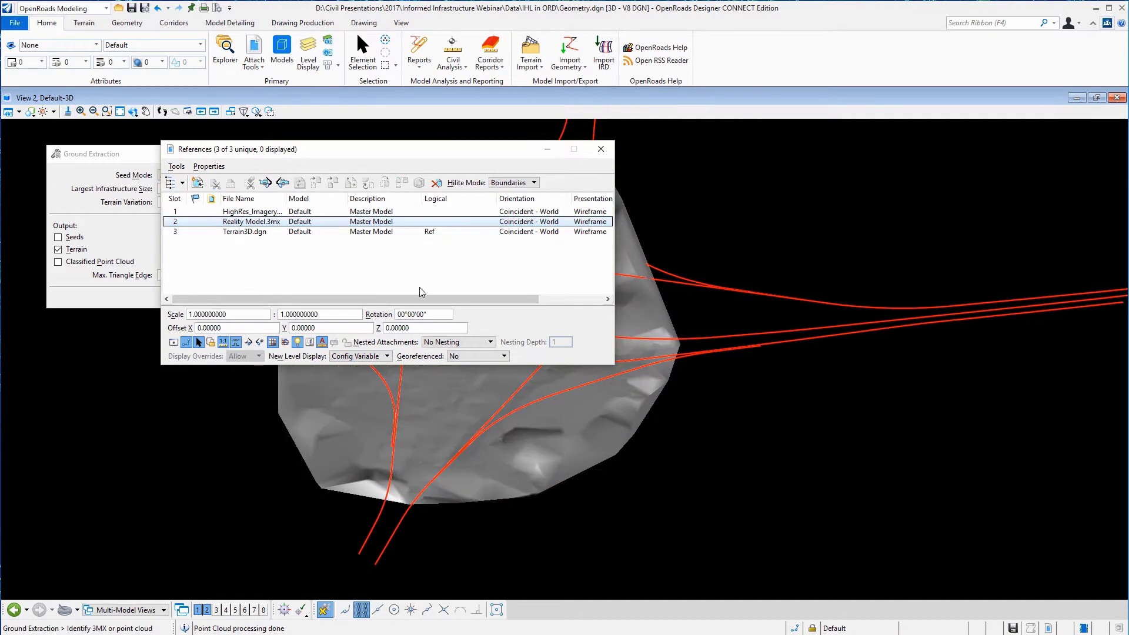
click(600, 149)
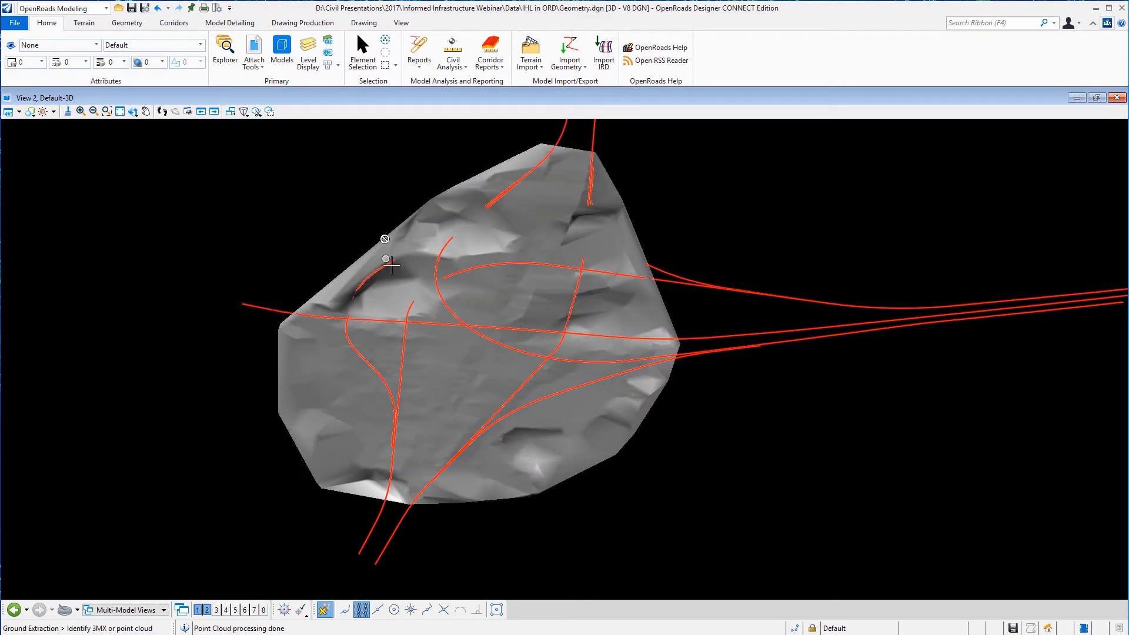
Show the extracted terrain in the Wireframe display style and examine its triangulation from a rotated viewpoint
click(33, 113)
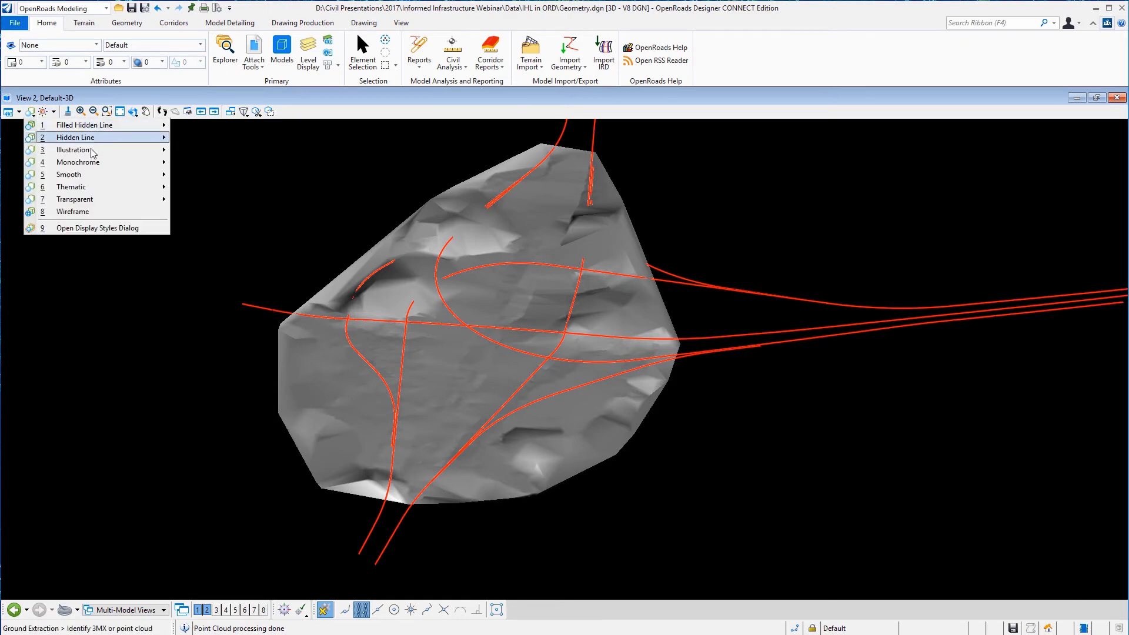
click(84, 214)
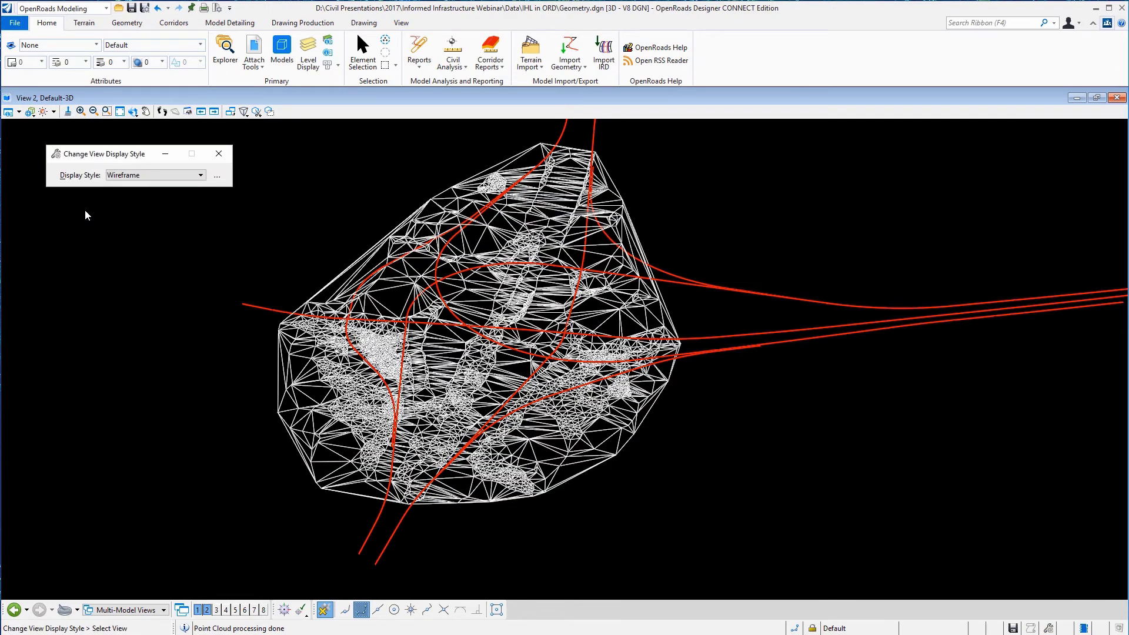
click(132, 112)
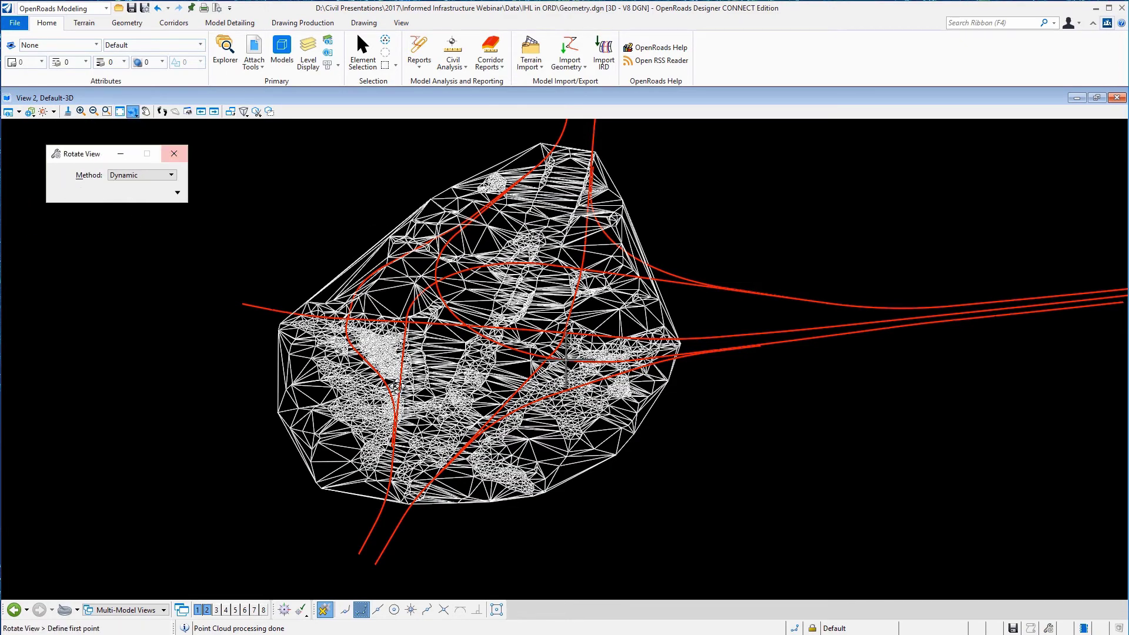
click(606, 360)
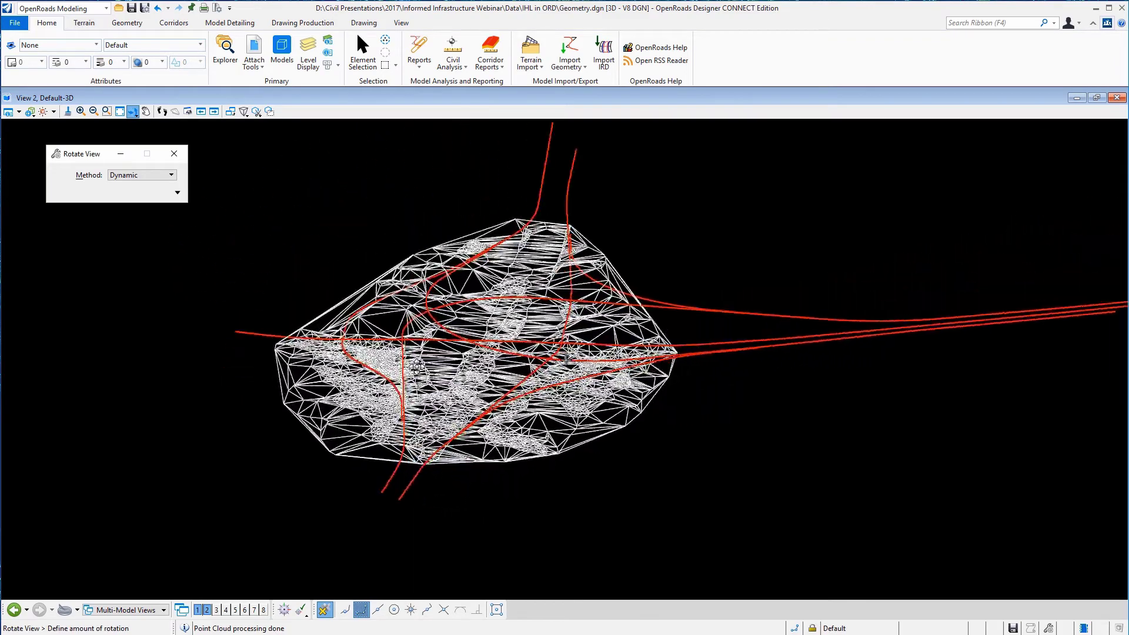
click(565, 360)
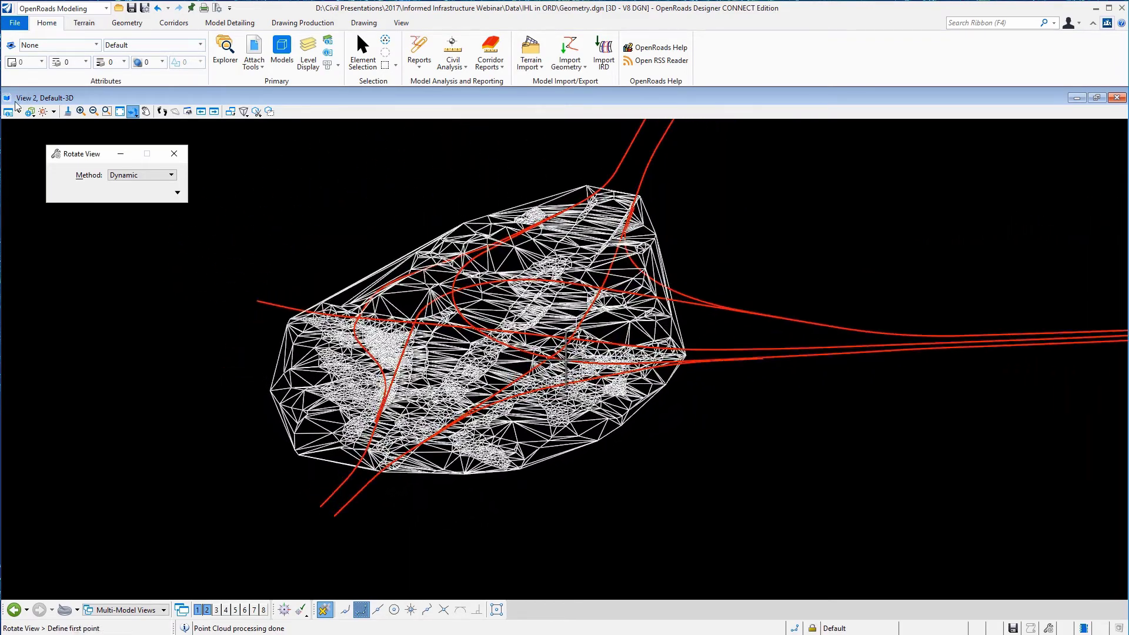
Set the view's display style to Smooth Default and rotate the view around the shaded terrain
click(54, 113)
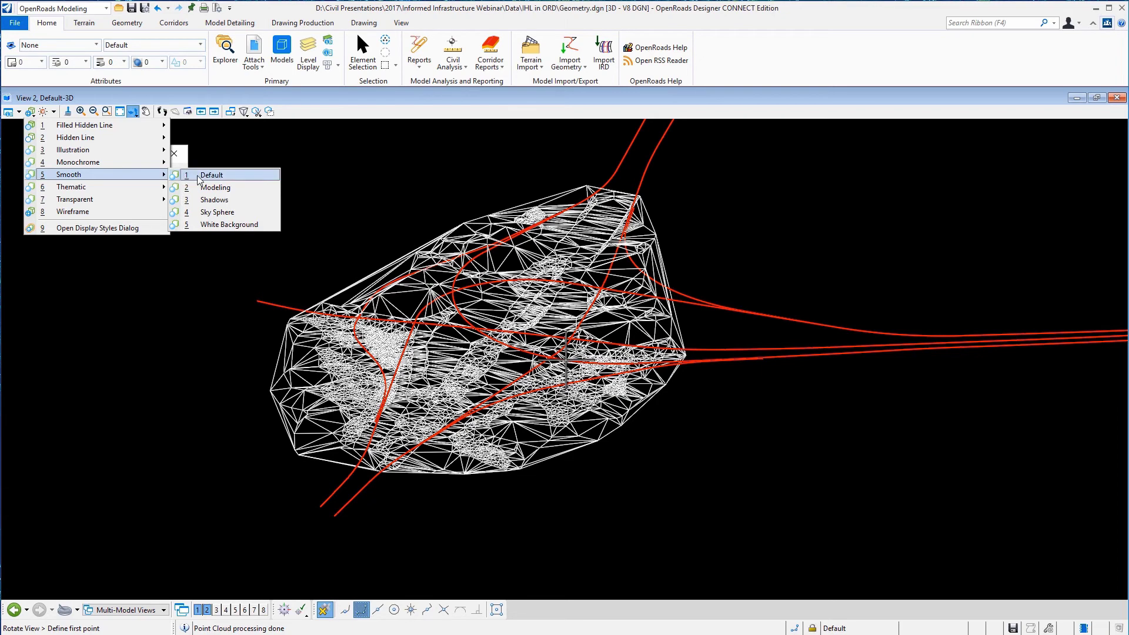
click(144, 148)
click(132, 112)
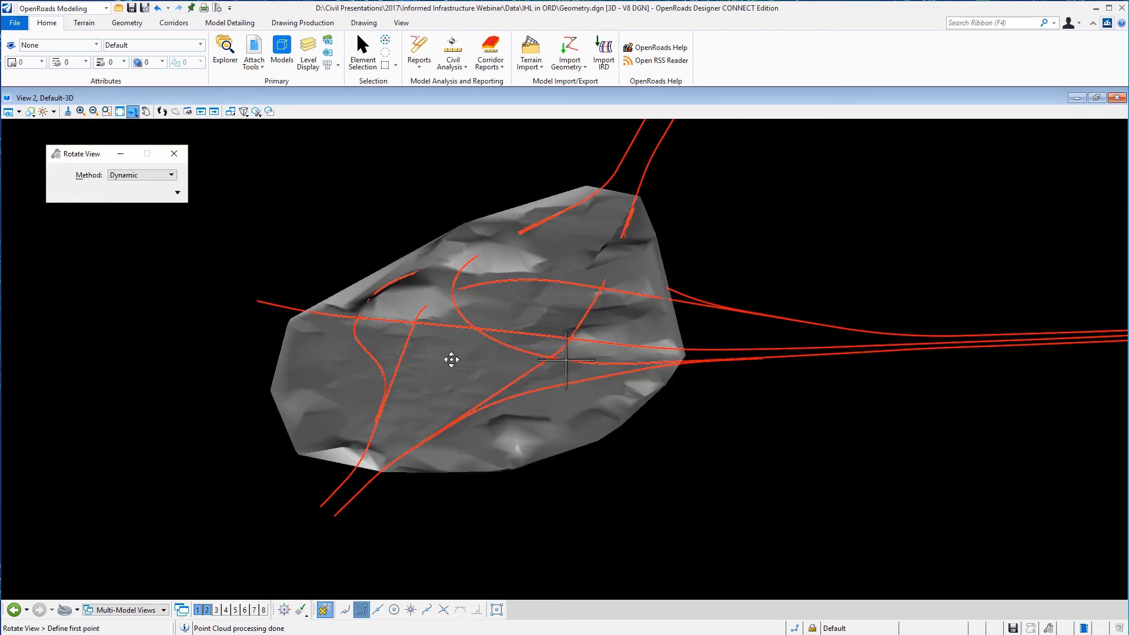